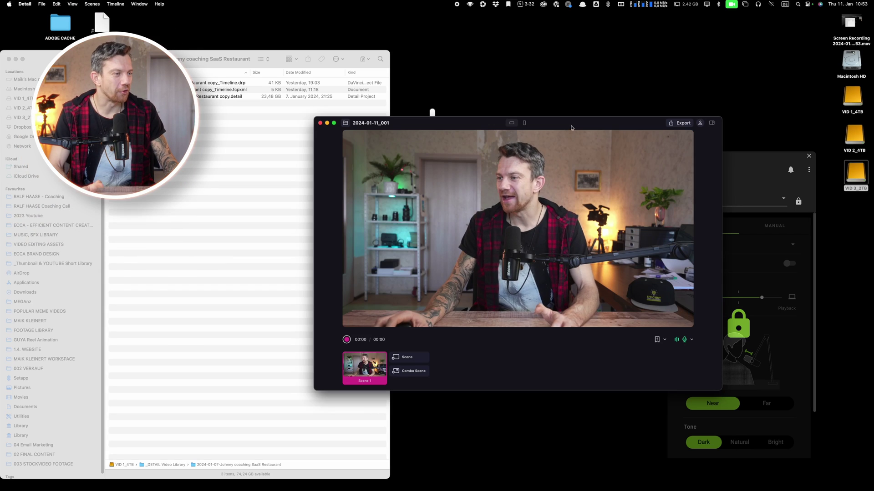
Add a second scene to the project and use a screen share of Screen 2 as its source
mouse_move(538, 145)
left_mouse_down()
mouse_move(556, 139)
mouse_move(548, 139)
left_mouse_up()
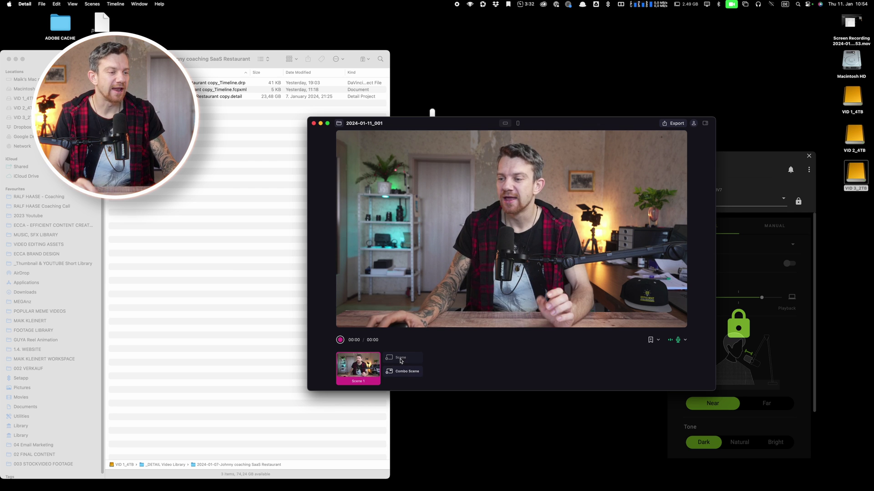
left_click(401, 359)
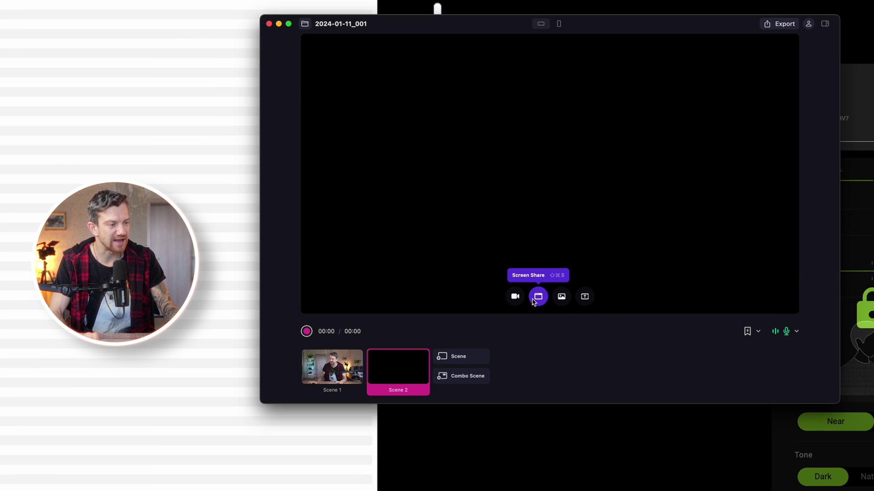
left_click(536, 298)
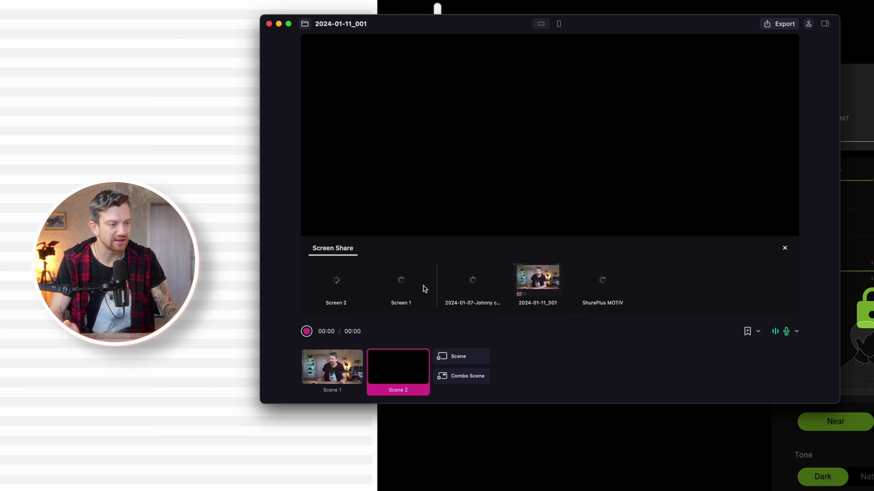
left_click(349, 293)
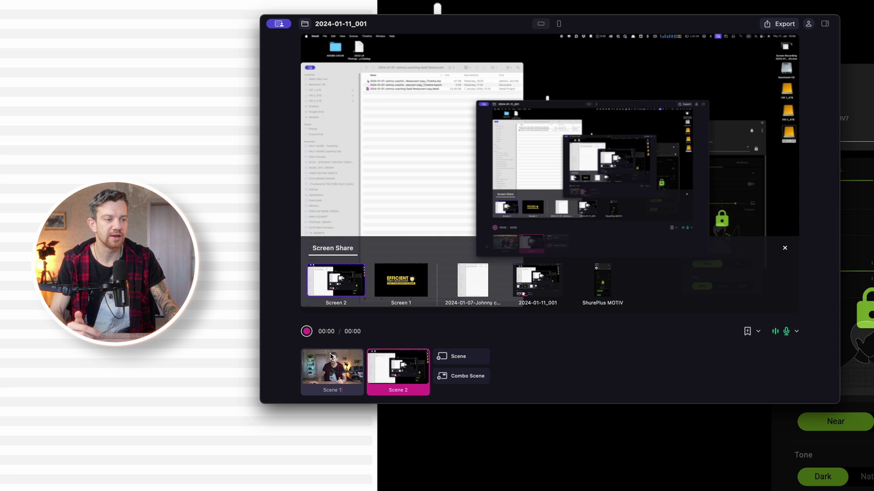
Preview both scenes by switching between Scene 1 and Scene 2, ending on Scene 1
left_click(332, 367)
left_click(398, 367)
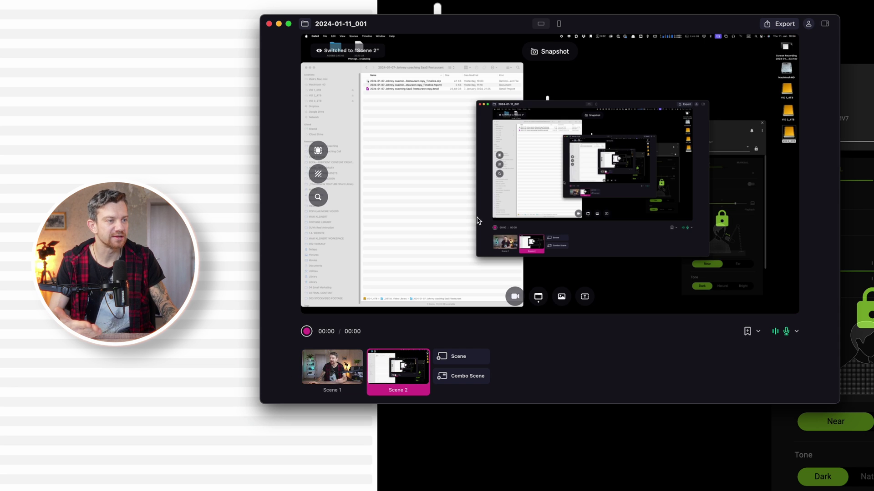
left_click(332, 367)
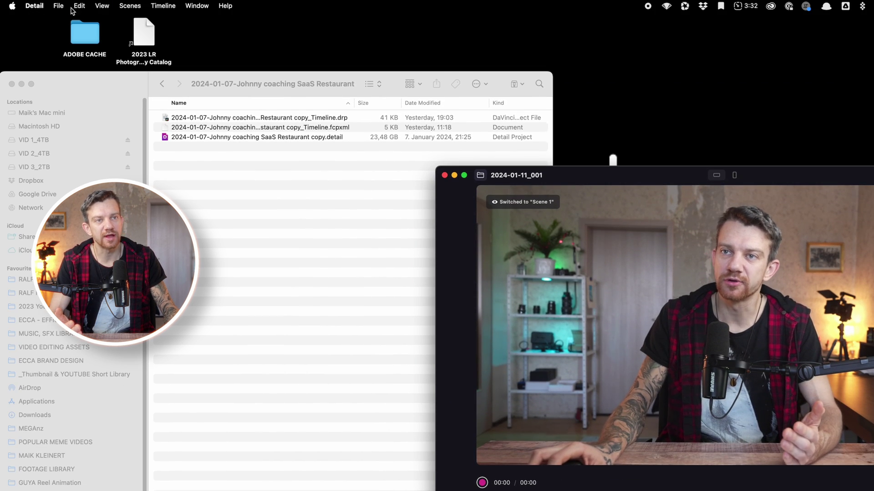
Review the settings for video quality and library location, and switch the preview to Scene 2
left_click(58, 6)
mouse_move(40, 7)
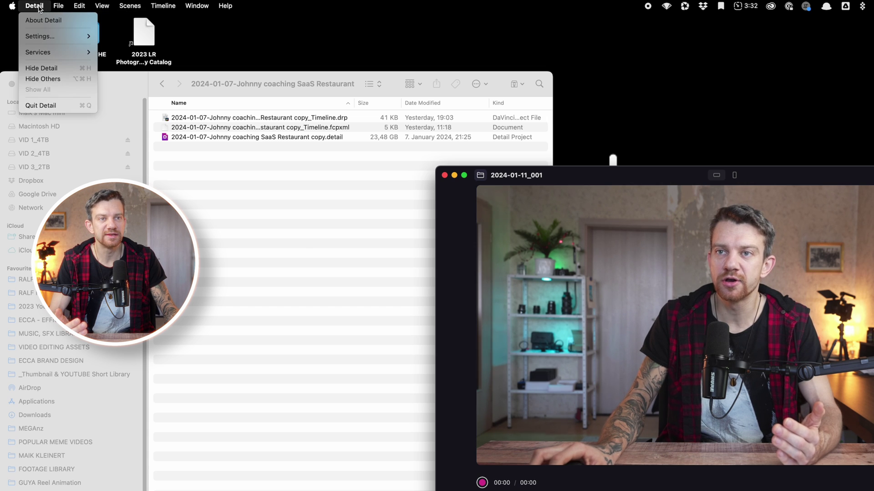
mouse_move(68, 36)
mouse_move(201, 40)
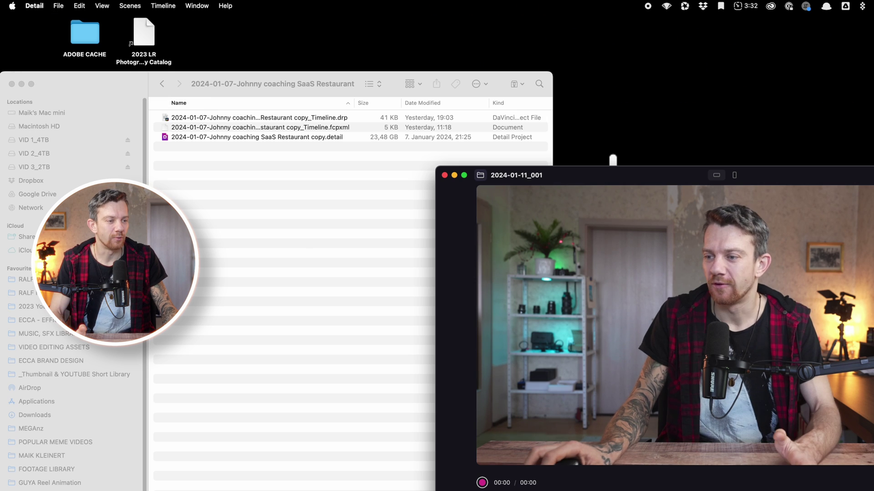
key("2")
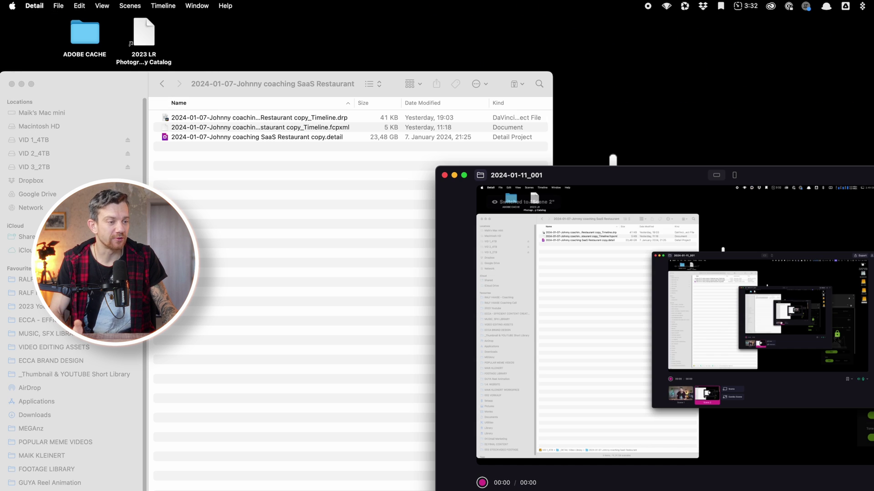
Open the SaaS Restaurant coaching Detail project and compare the Scene 2 and Scene 1 recordings at 02:27
double_click(250, 137)
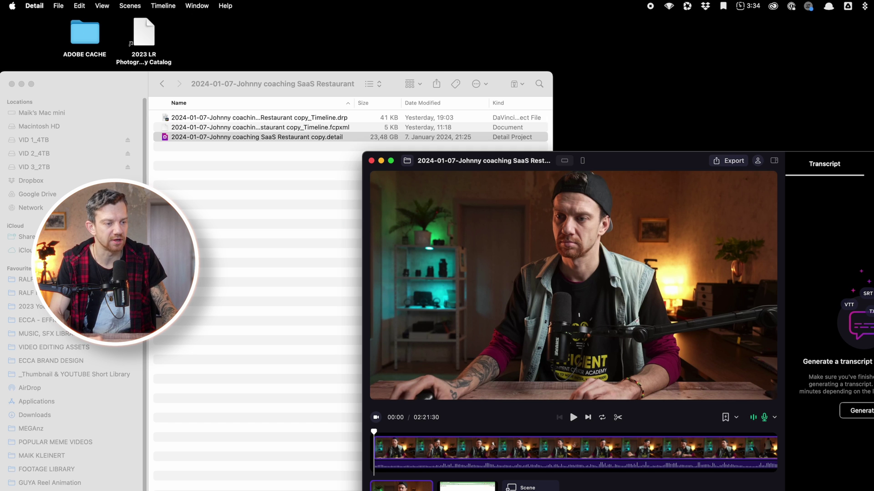
left_click(467, 485)
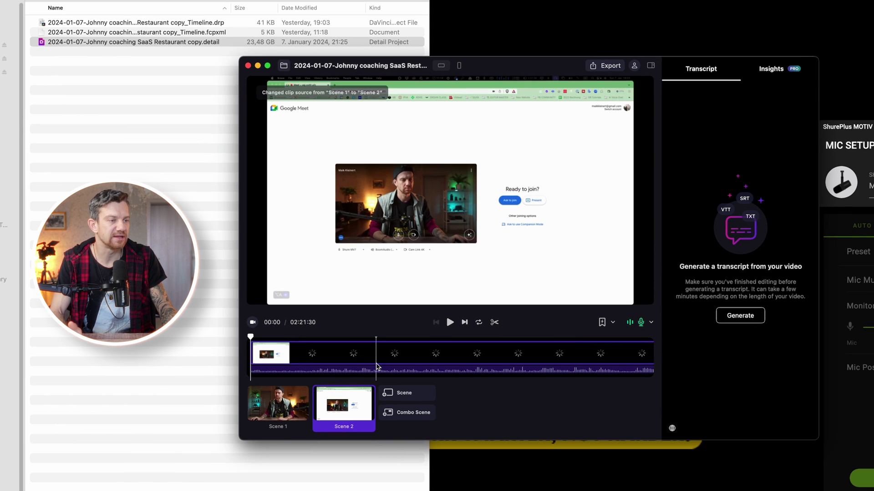
left_click(607, 353)
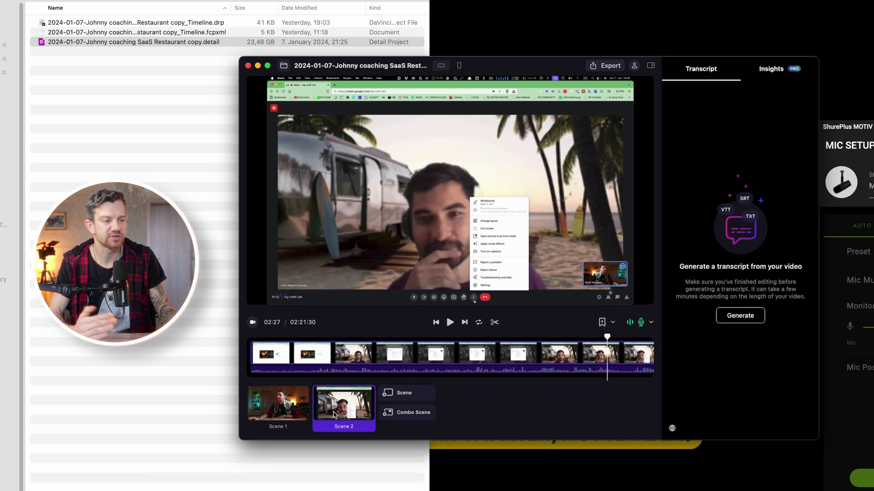
left_click(295, 414)
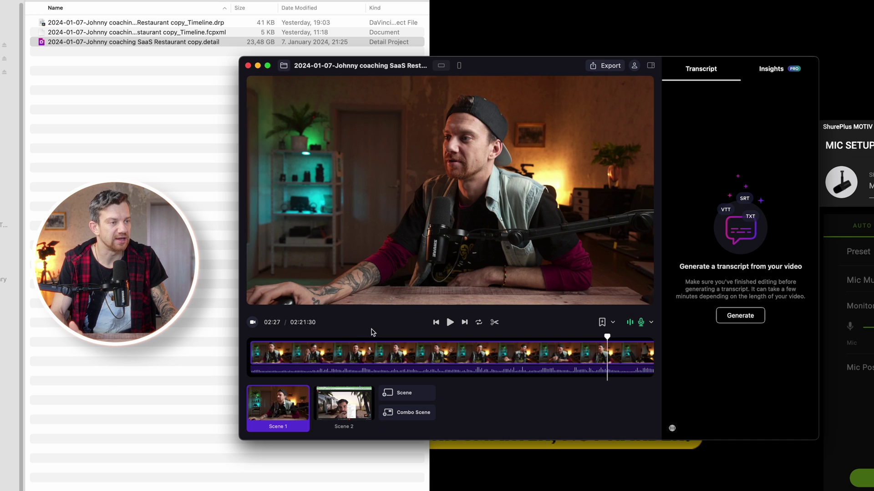
Compare the Scene 2 and Scene 1 recordings at 01:31 on the timeline, ending on Scene 1
left_click(472, 352)
left_click(354, 397)
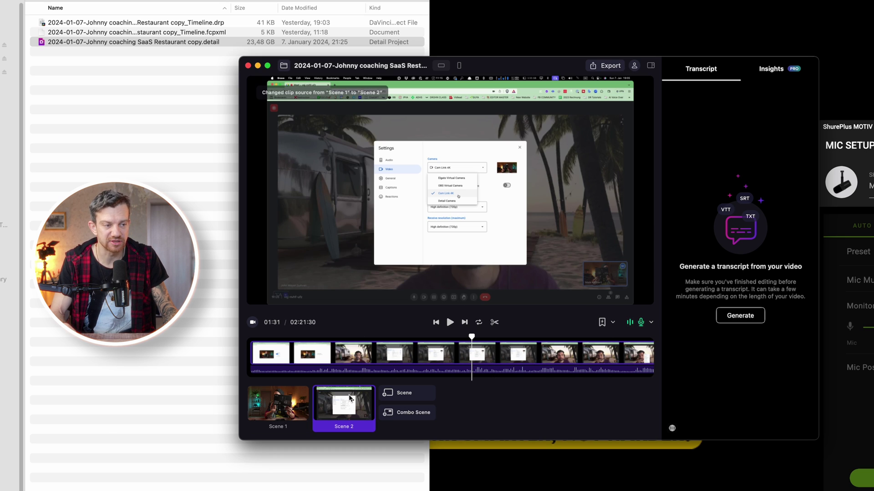
left_click(278, 403)
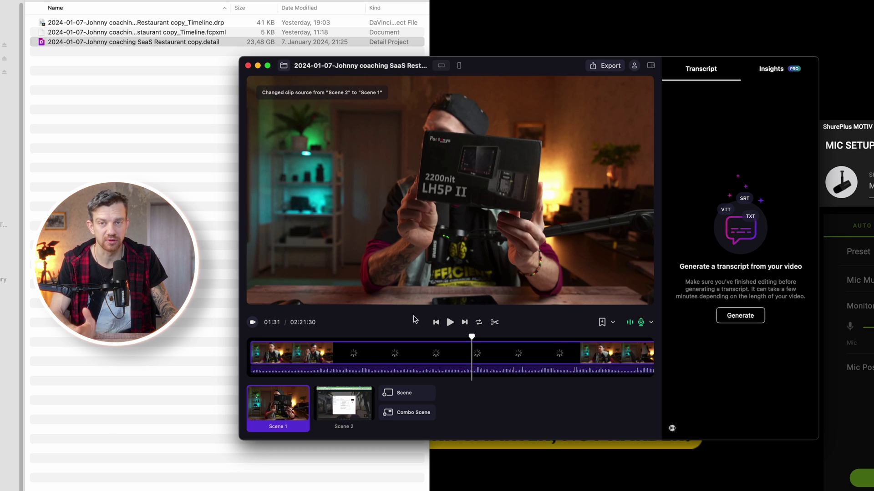
Check the format and resolution in the video export settings without exporting
mouse_move(610, 110)
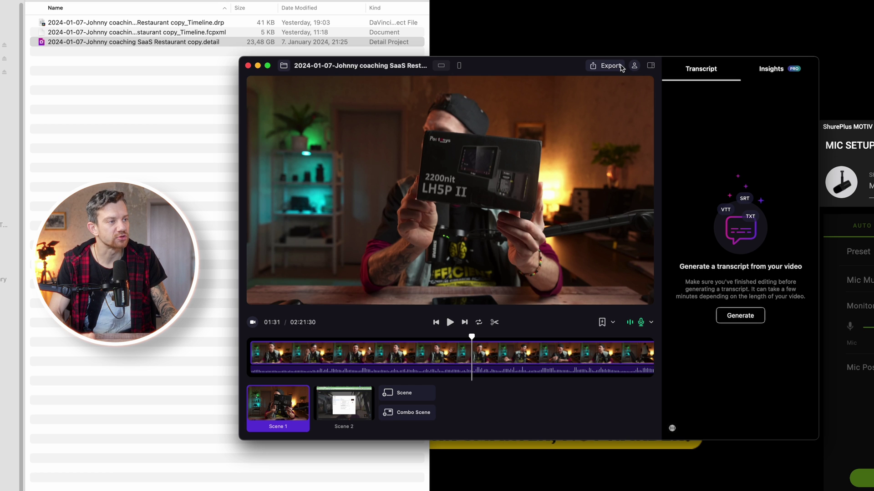
left_click(620, 68)
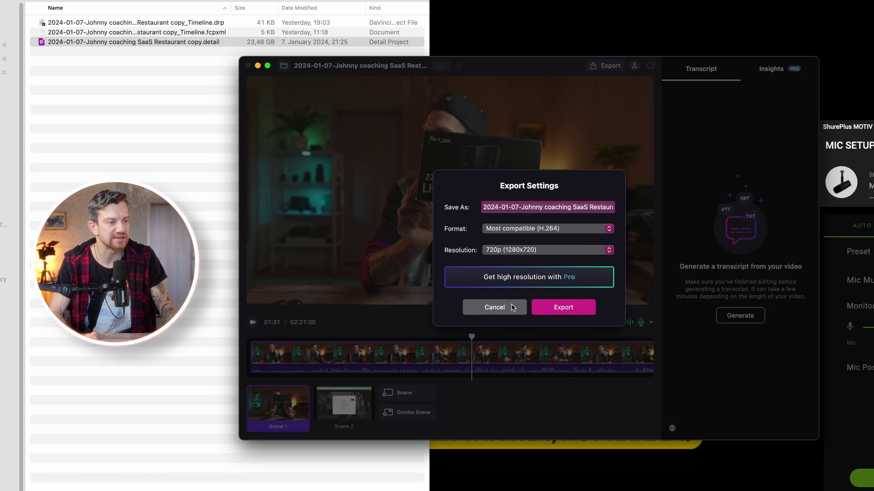
left_click(512, 307)
Locate the timeline export option for saving the source video as FCPXML, without running the export
left_click(71, 5)
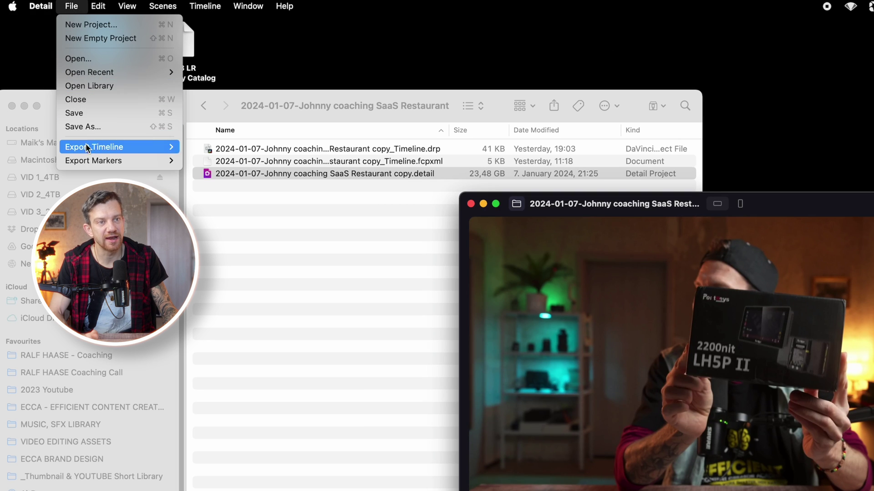
mouse_move(88, 148)
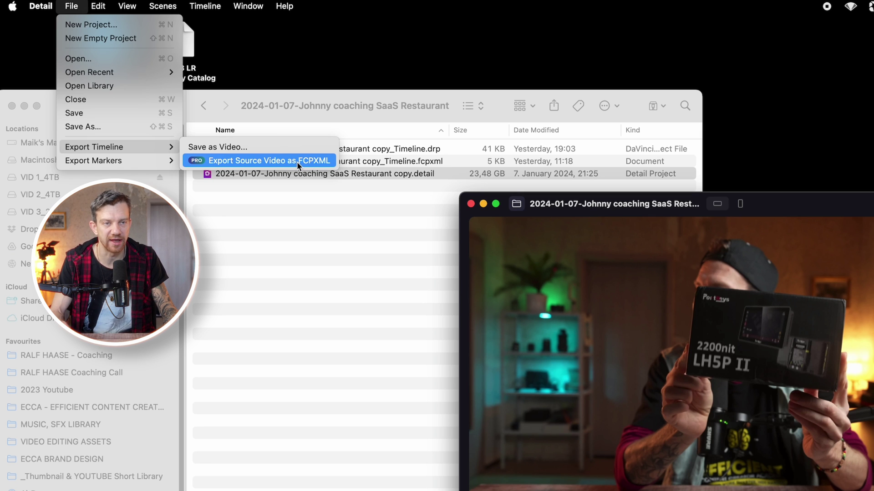
left_click(316, 240)
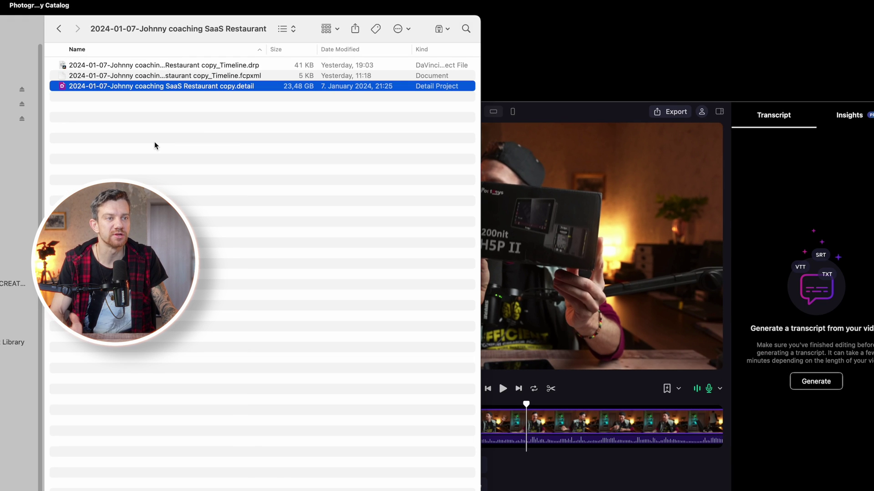
In Finder, examine the FCPXML timeline file and the Detail project file in the coaching folder
left_click(180, 75)
key("space")
left_click(198, 118)
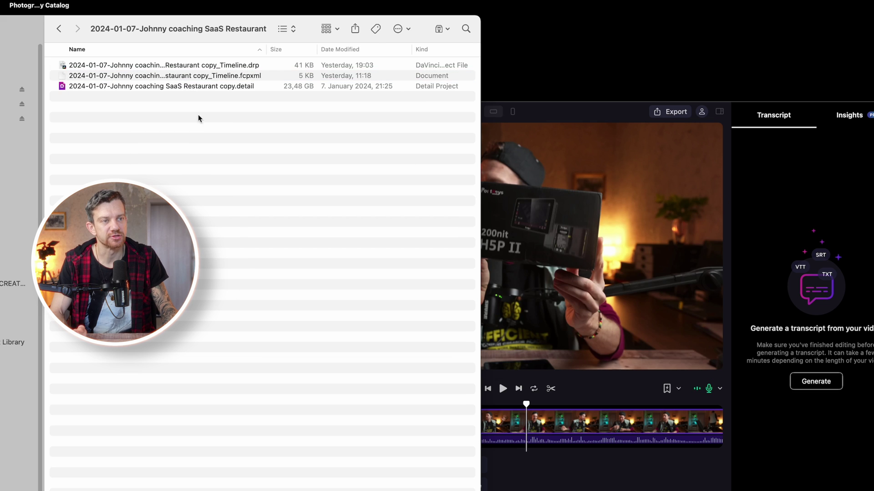
left_click(146, 85)
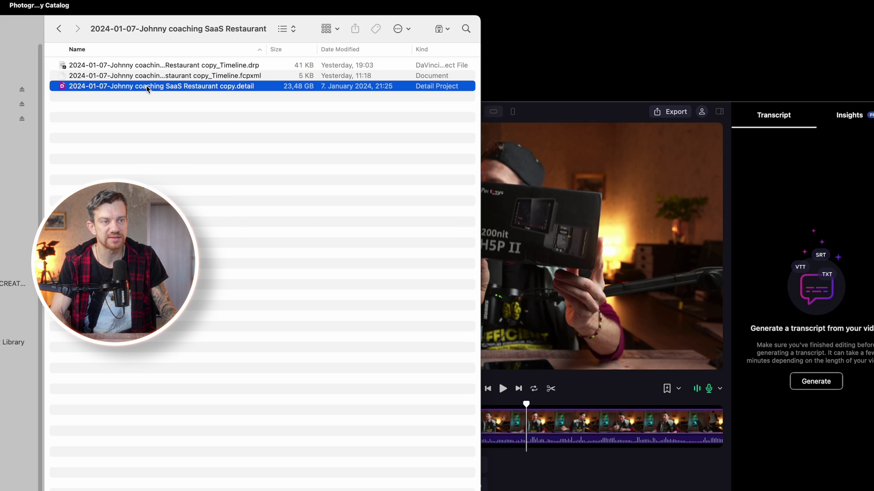
key("Up")
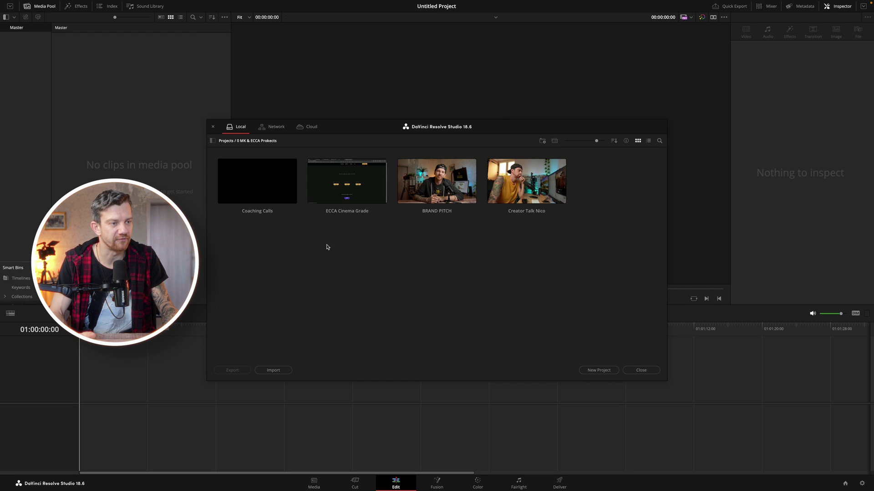
In DaVinci Resolve's project manager, create a new project named "Test Interview"
right_click(323, 256)
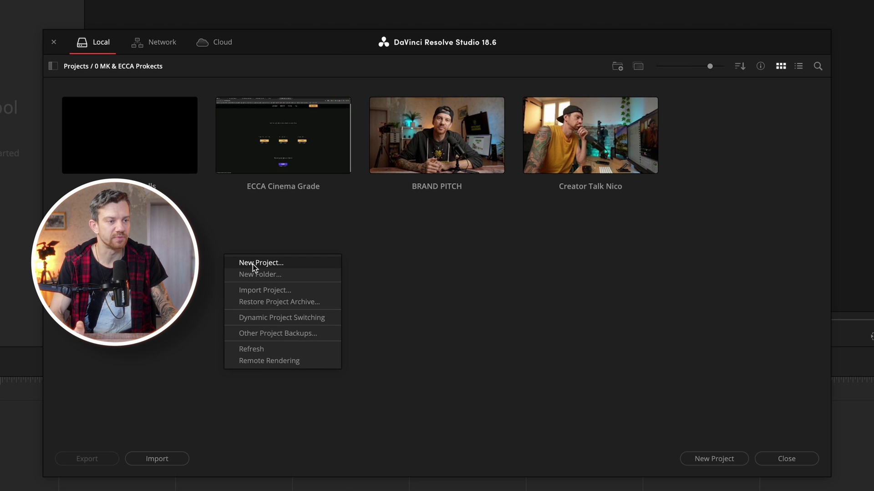
left_click(253, 264)
type("Test")
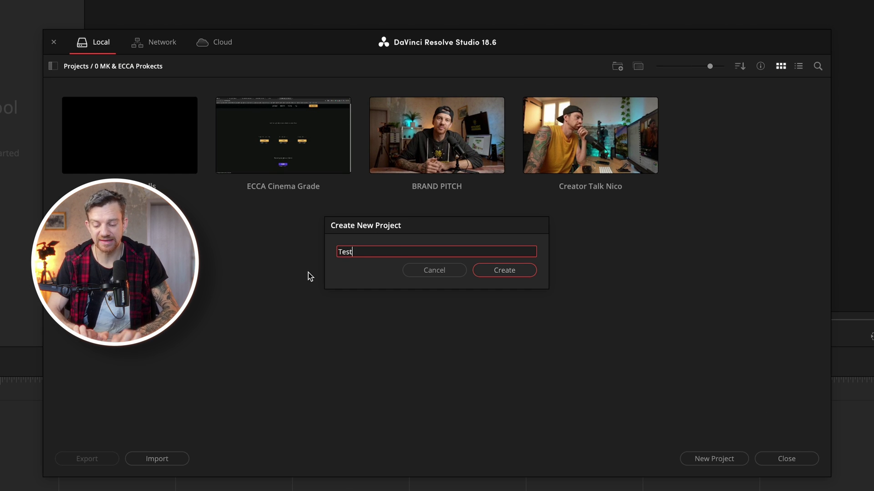
type(" Interview")
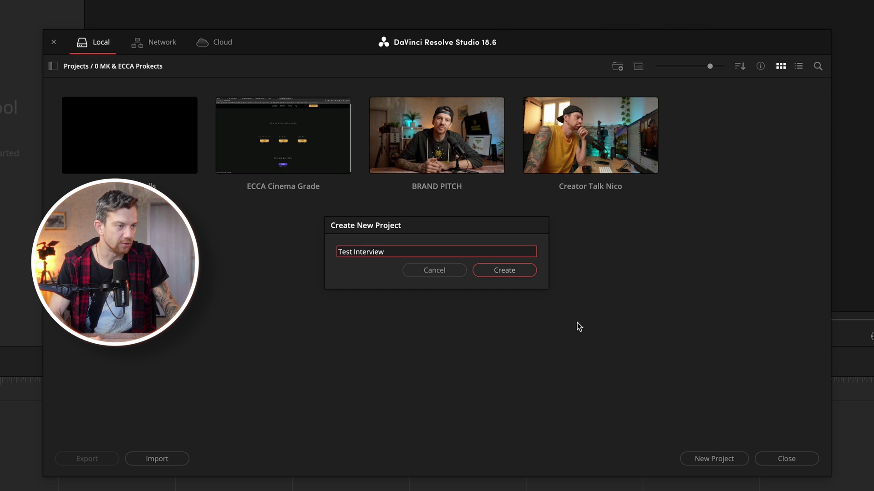
left_click(532, 274)
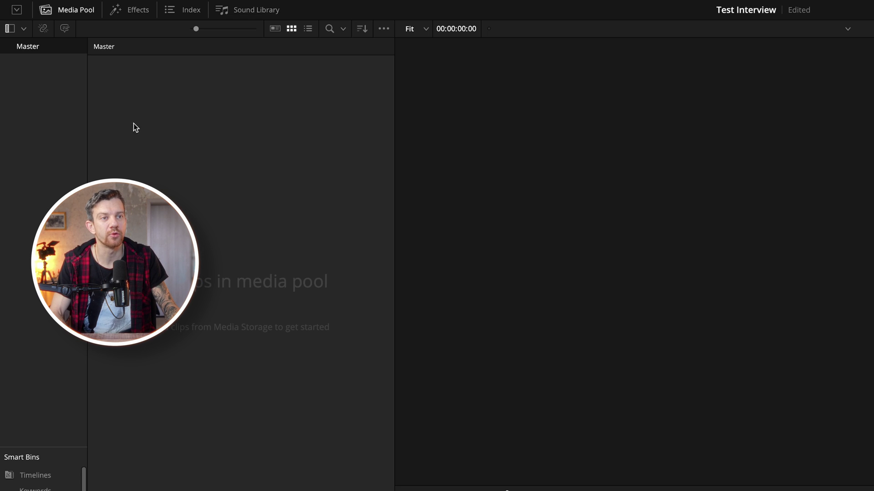
Create a bin named "002 Footage" in the Master bin of the media pool
right_click(175, 140)
left_click(208, 206)
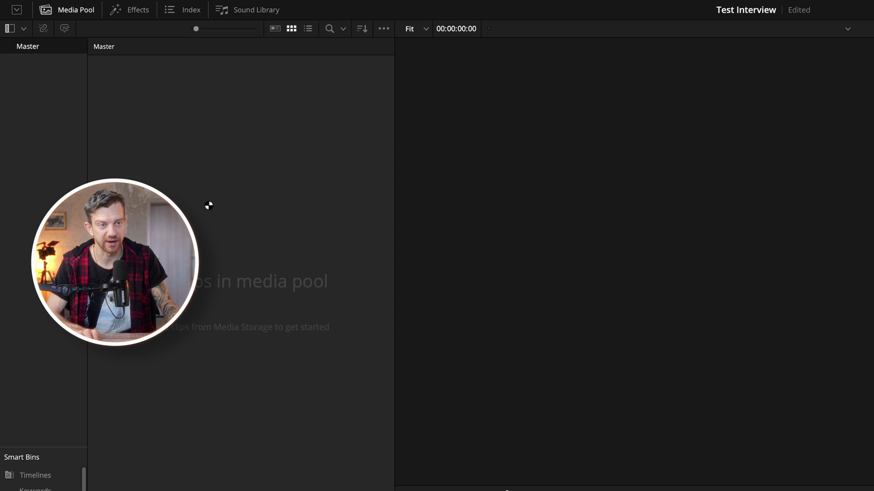
type("002 ")
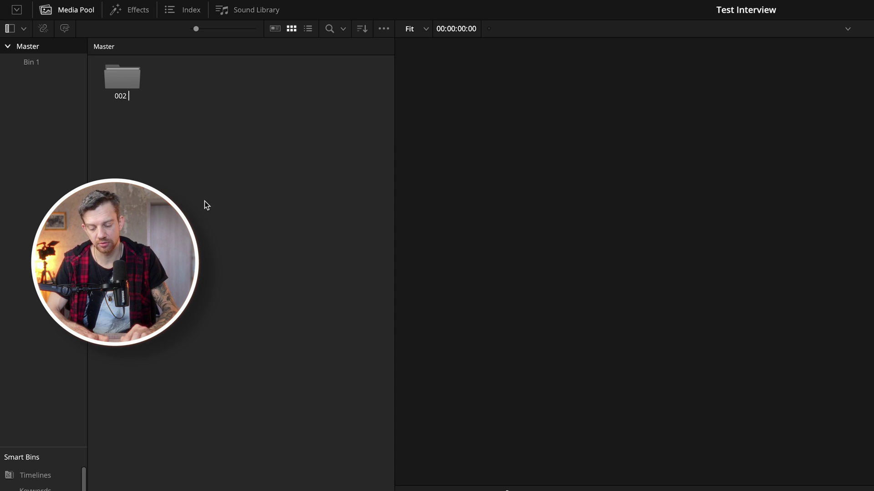
type("Footage")
key("Return")
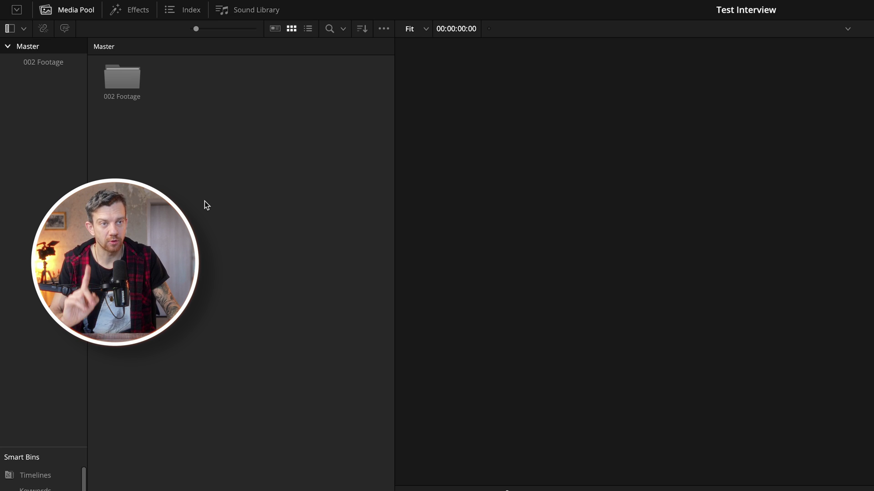
Import the coaching timeline's FCPXML file into the 002 Footage bin with the mixed frame rate format set to Resolve
double_click(122, 91)
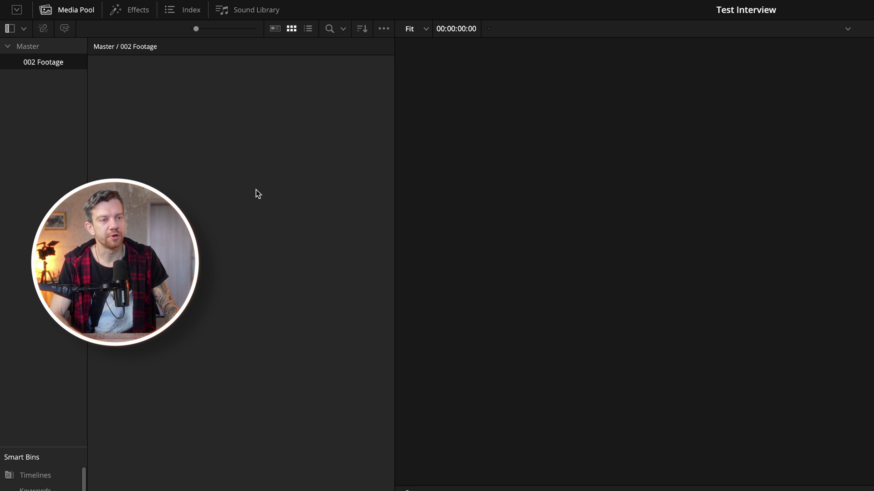
right_click(256, 190)
mouse_move(312, 200)
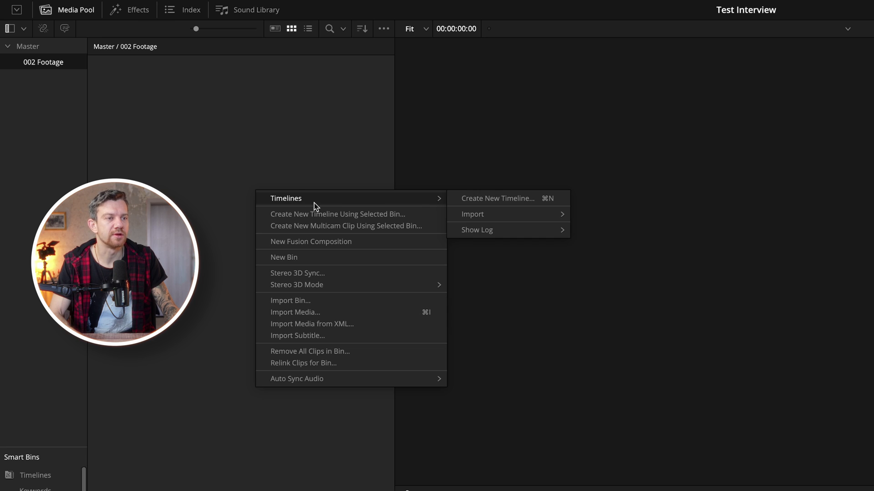
mouse_move(512, 218)
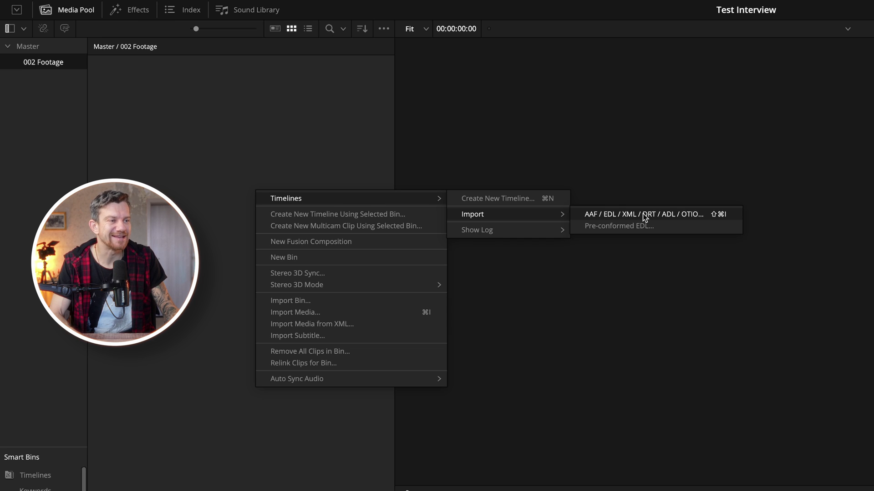
left_click(645, 215)
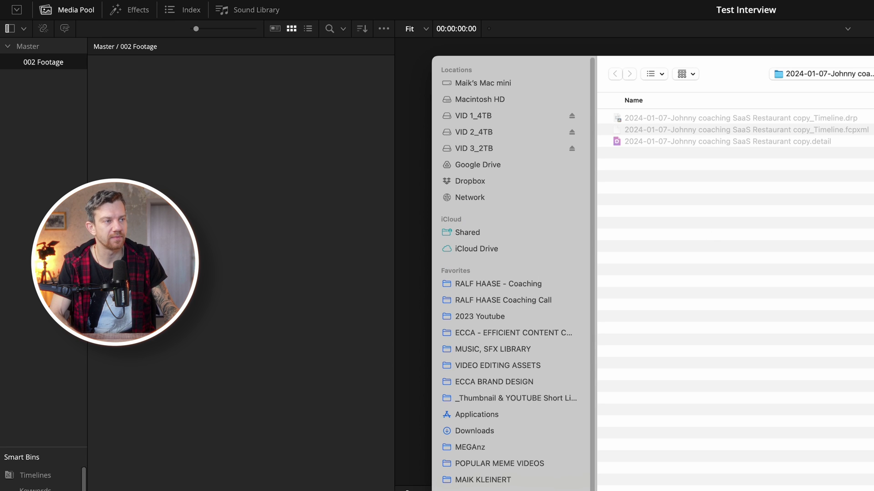
double_click(790, 130)
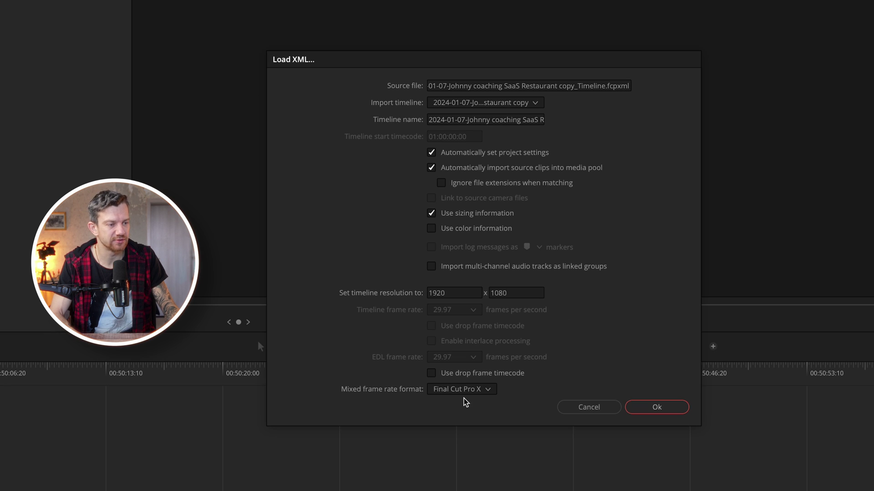
left_click(465, 391)
left_click(459, 406)
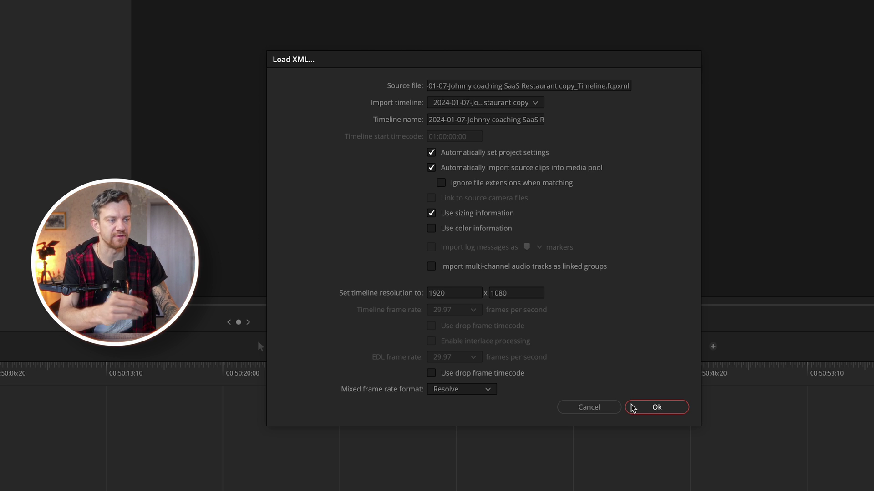
left_click(633, 407)
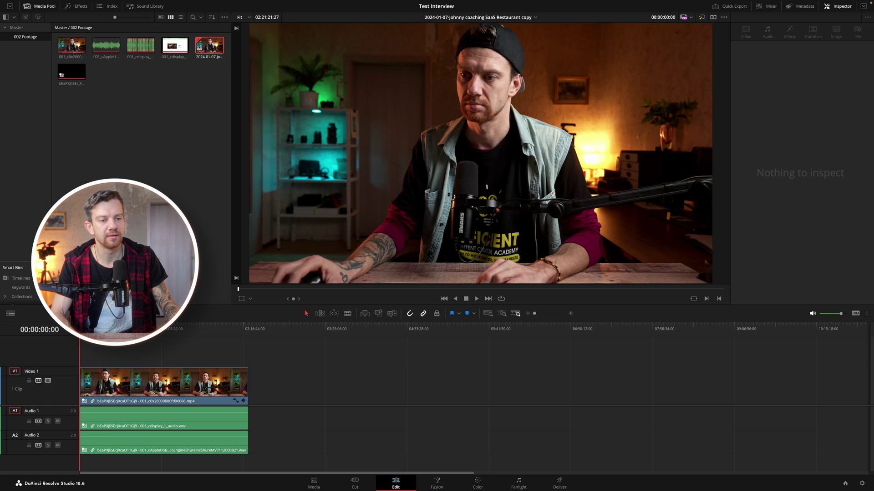
Skim the imported timeline, enlarge the media pool thumbnails, and preview the camera, display and multicam clips
left_click_drag(108, 331, 175, 330)
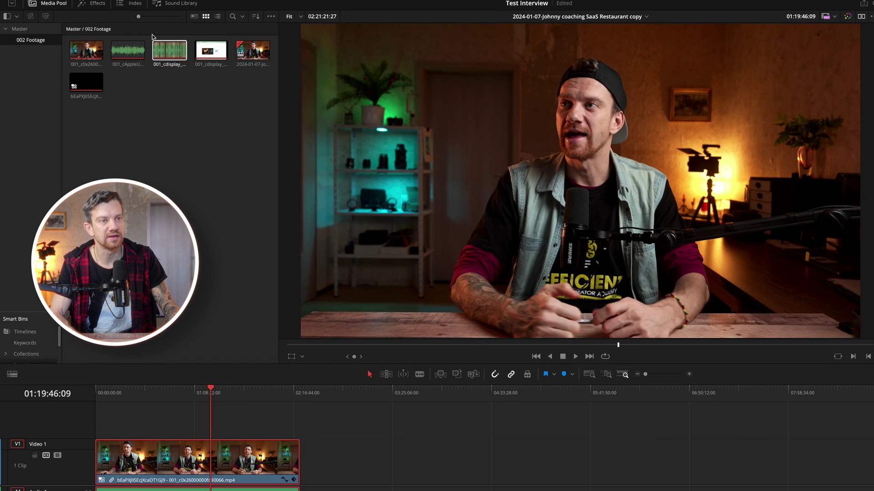
left_click_drag(138, 16, 156, 16)
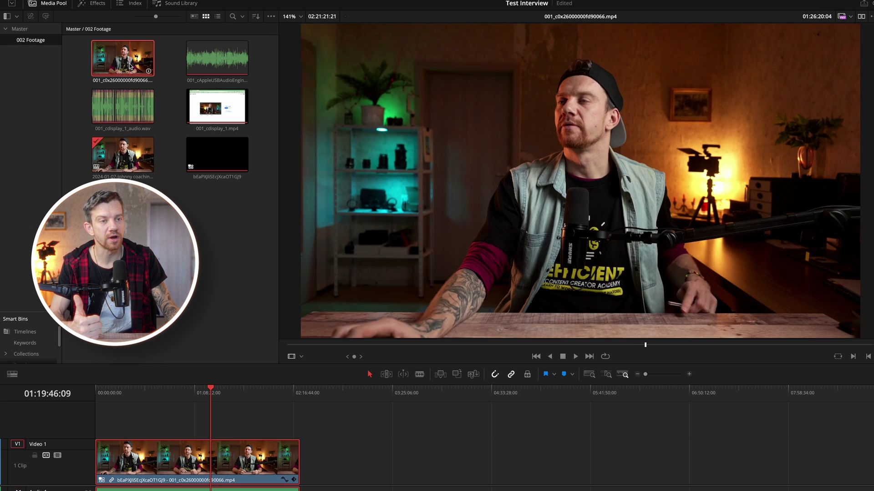
left_click(223, 110)
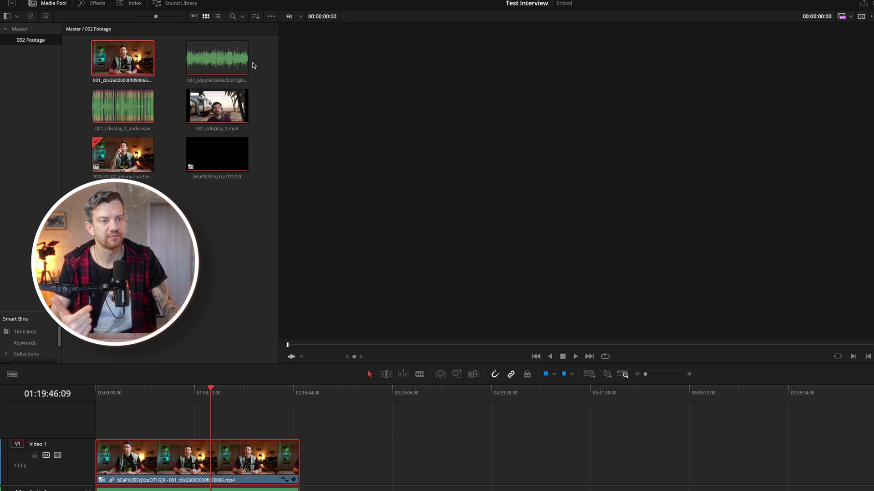
left_click(231, 168)
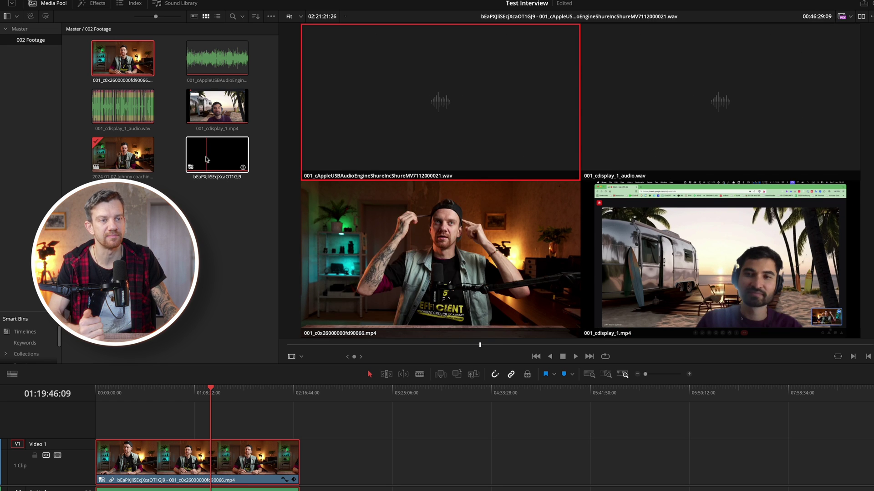
Move the imported timeline from the 002 Footage bin into the Master bin and open Master
left_click_drag(114, 154, 40, 101)
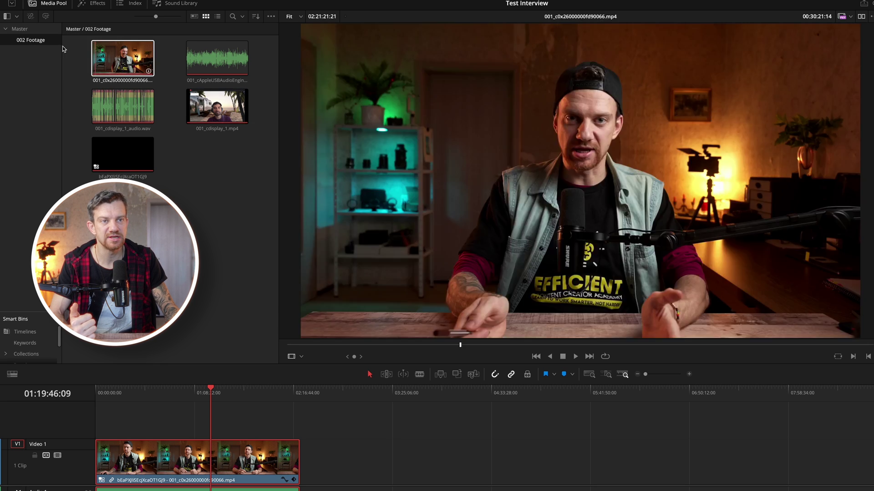
left_click(26, 29)
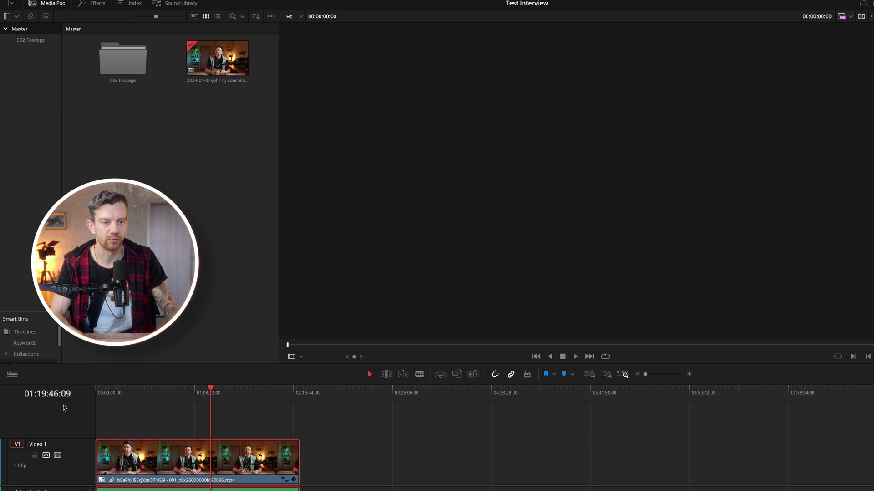
Turn on stacked timelines in the timeline view options so open timelines show as tabs
left_click(12, 374)
left_click(23, 406)
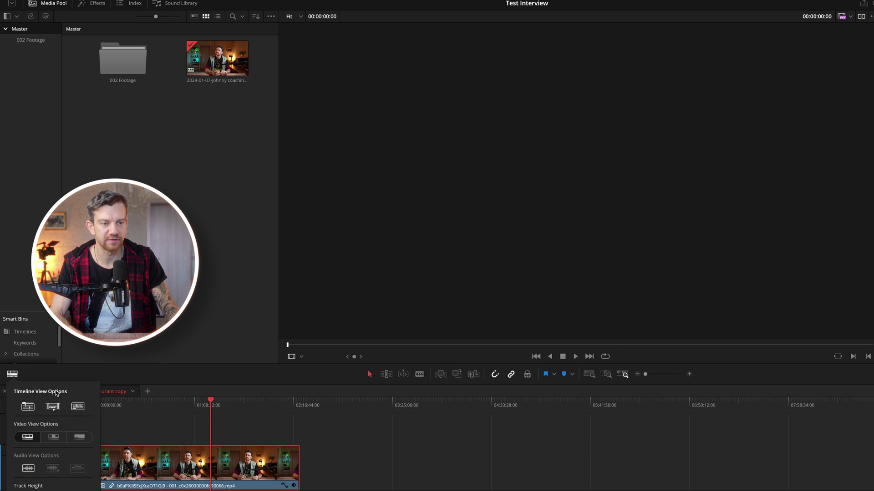
left_click(423, 419)
Move the playhead to 00:44:09:17, switch to dual viewers, and set the source viewer to Multicam mode
left_click_drag(146, 405, 160, 413)
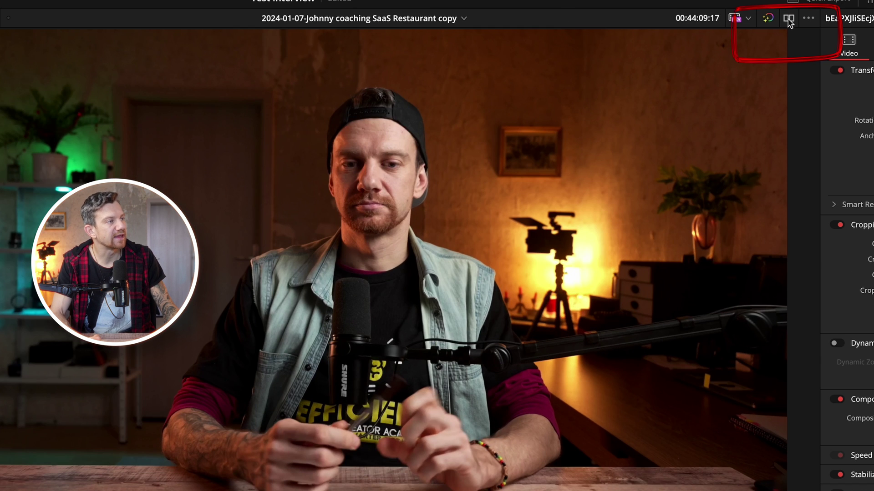
left_click(861, 17)
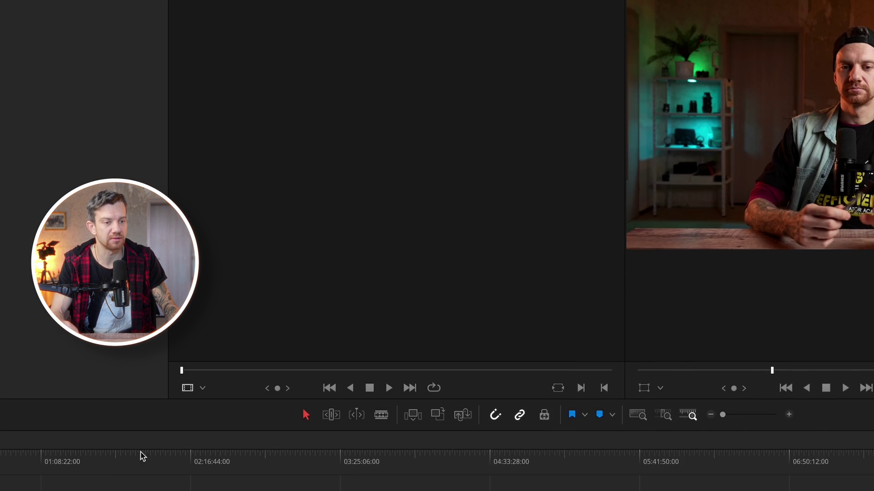
left_click(202, 389)
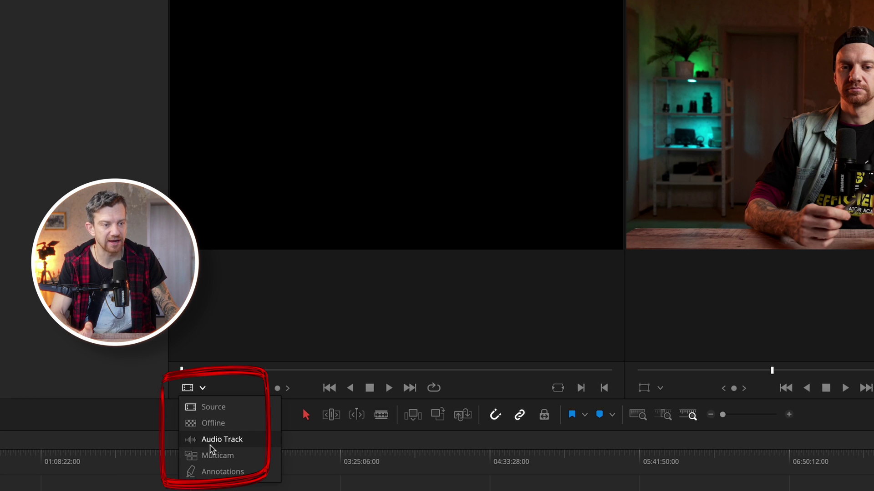
left_click(213, 456)
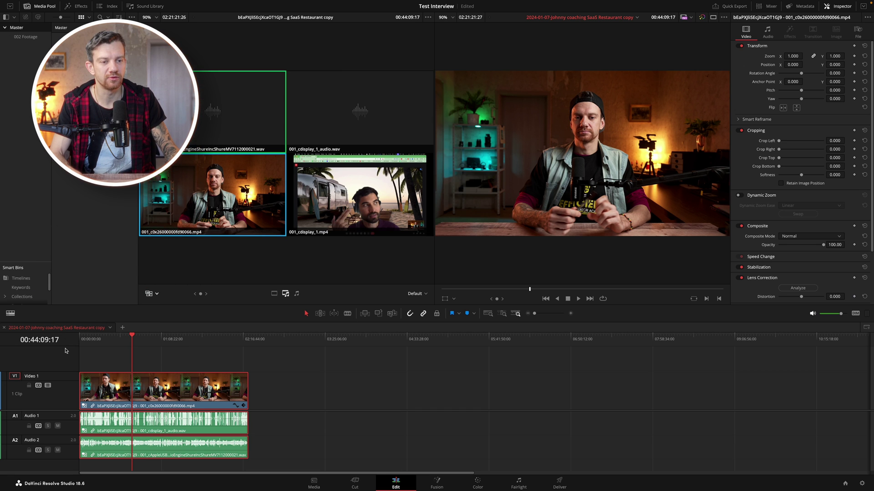
Cut the multicam clip to the 001_cdisplay_1.mp4 angle at 00:19:22:11 and back to the camera angle further along the timeline
left_click_drag(78, 342, 97, 342)
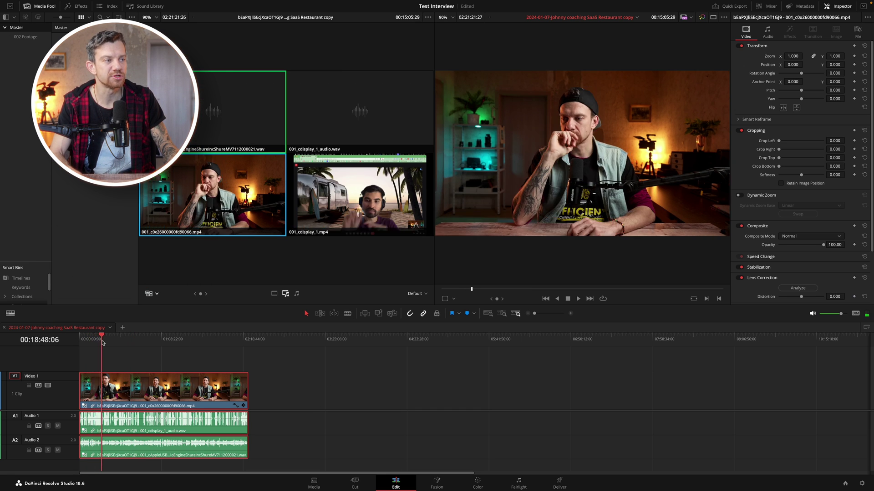
left_click(102, 342)
left_click(385, 205)
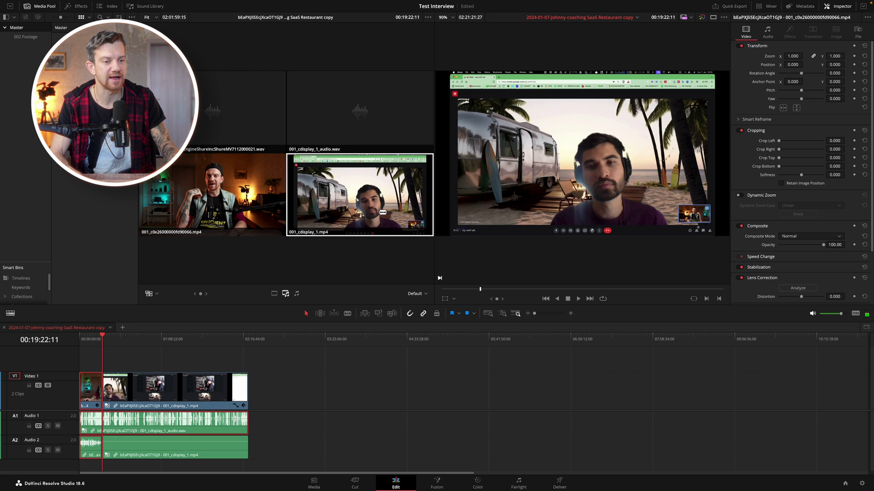
left_click_drag(116, 337, 147, 337)
key("1")
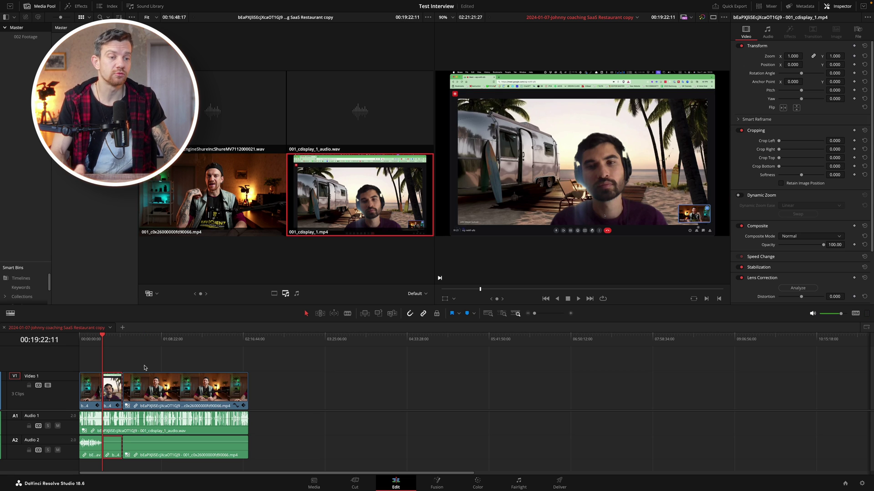
Cut the multicam clip to the 001_cdisplay_1.mp4 angle at 00:49:57:25 and back to the camera angle at 00:59:24:03
left_click(136, 341)
key("ctrl+equal")
key("ctrl+equal")
key("ctrl+equal")
left_click_drag(462, 341, 489, 353)
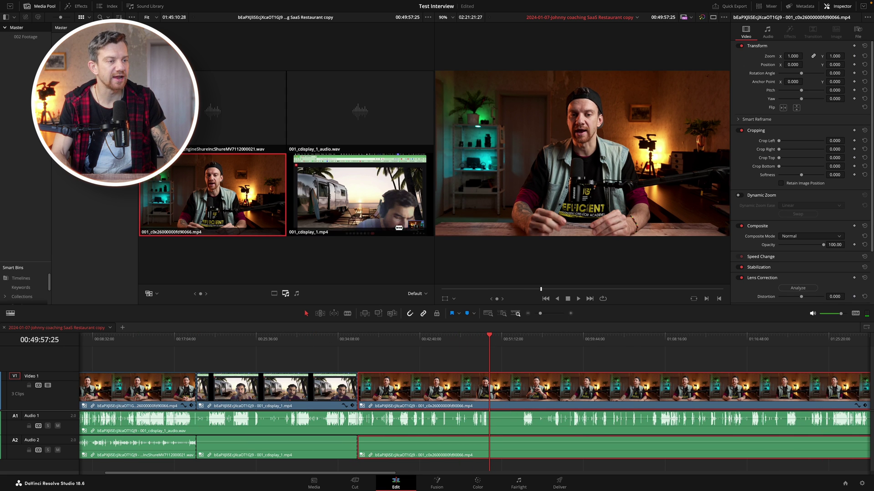
left_click(399, 227)
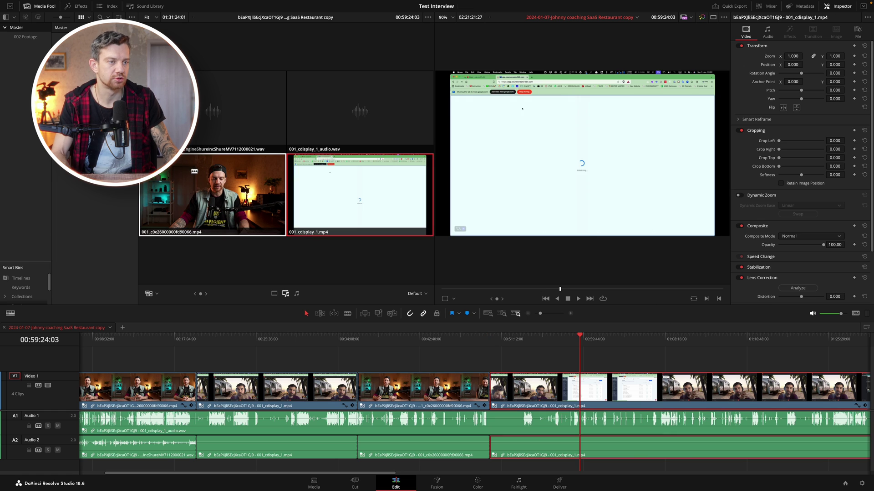
left_click(195, 172)
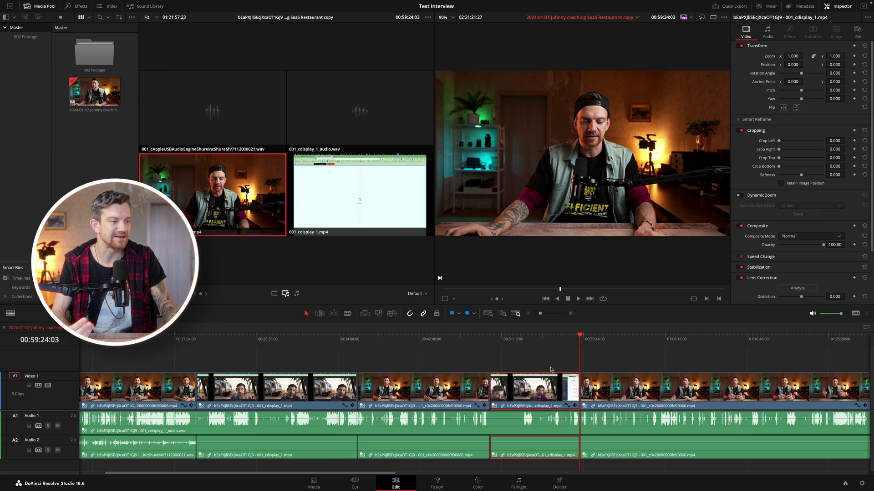
Open the multicam clip in its own timeline and copy all the video and audio clips inside it
left_click(550, 339)
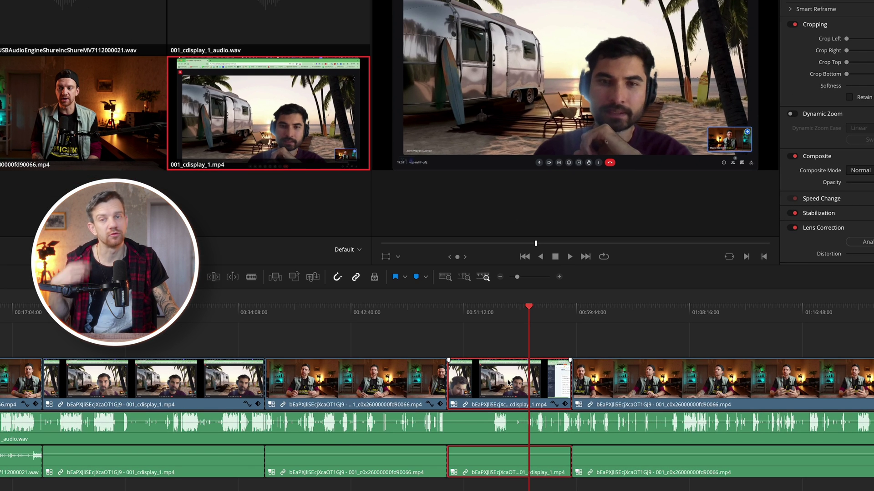
right_click(498, 382)
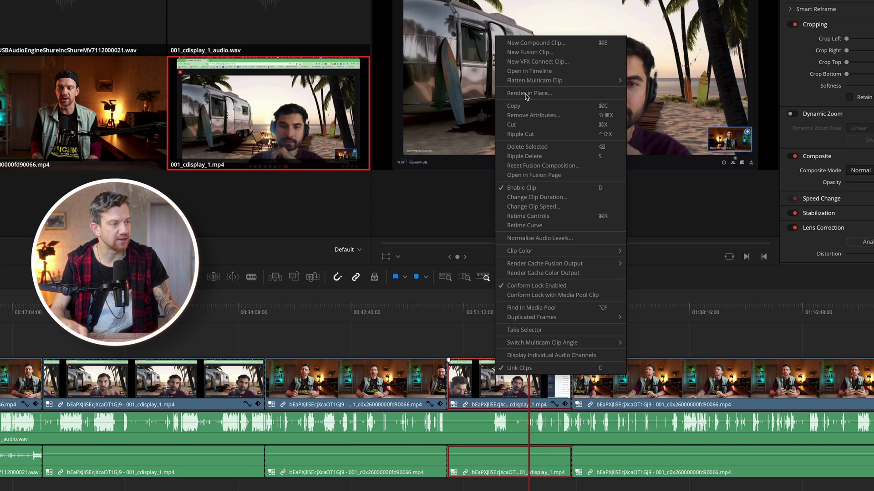
left_click(523, 72)
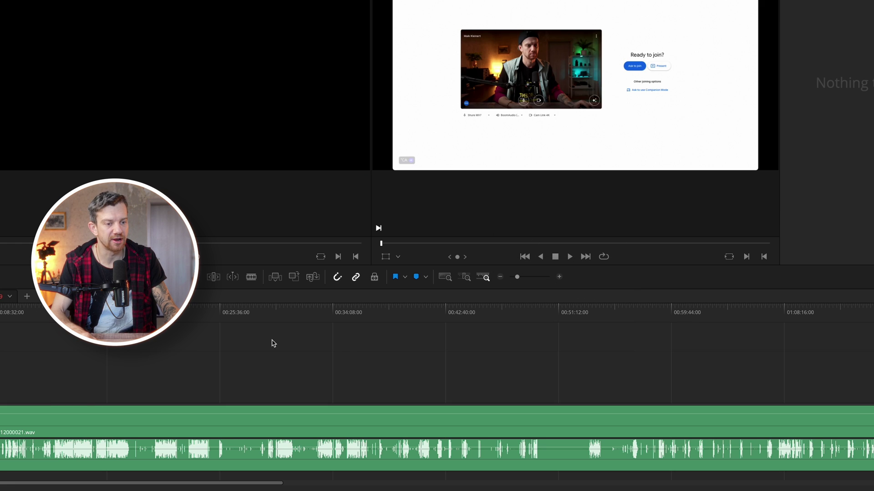
scroll(81, 355, "up", 1)
scroll(81, 354, "down", 3)
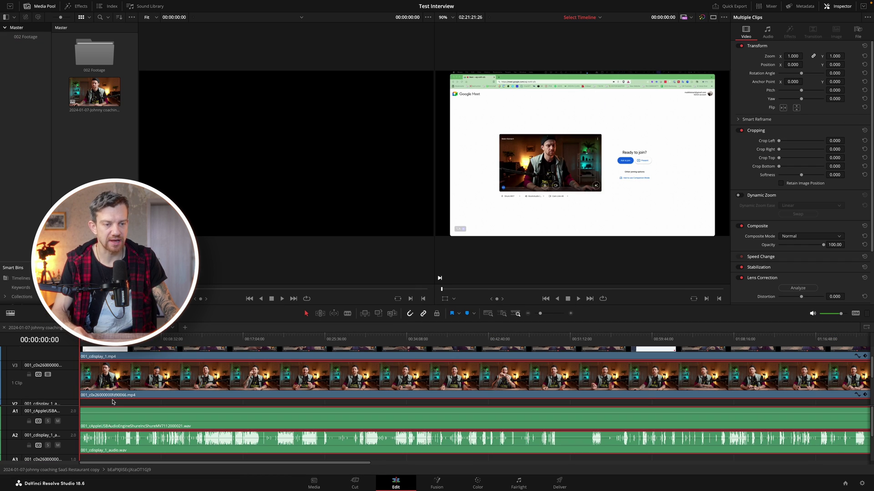
Create an empty timeline in the Master bin with Use Project Settings turned off, and paste the copied clips into it
right_click(113, 139)
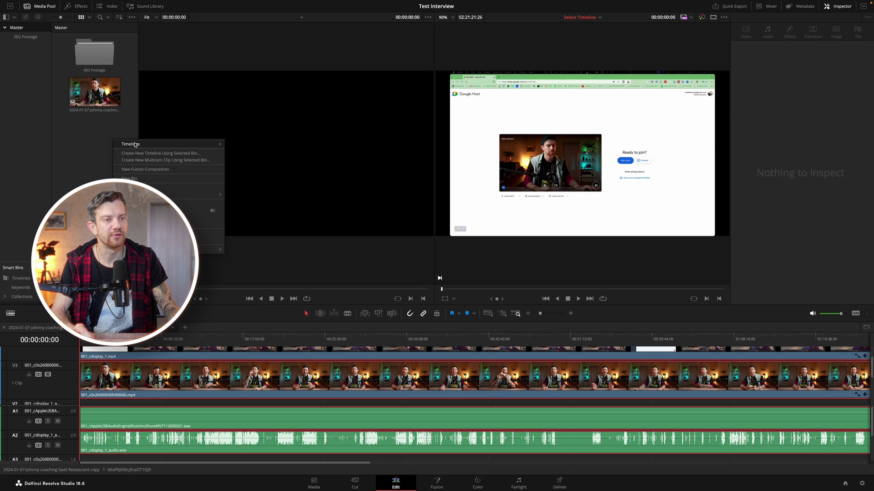
mouse_move(153, 147)
left_click(255, 144)
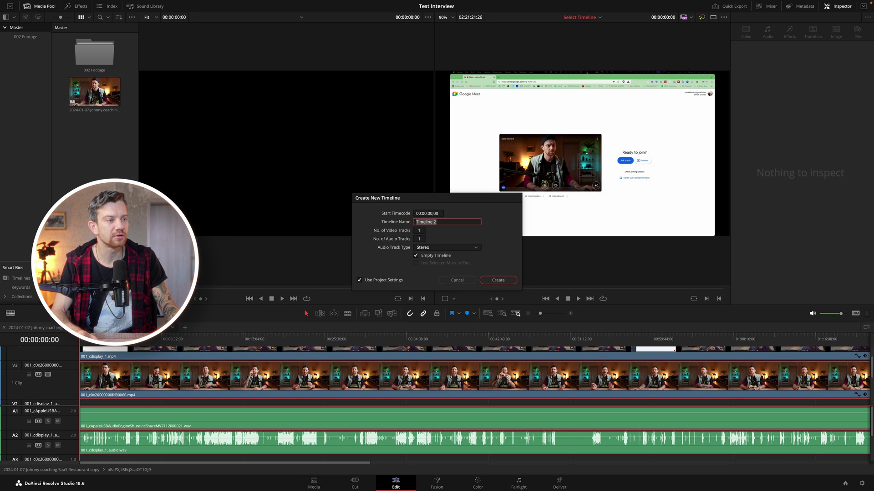
left_click(386, 280)
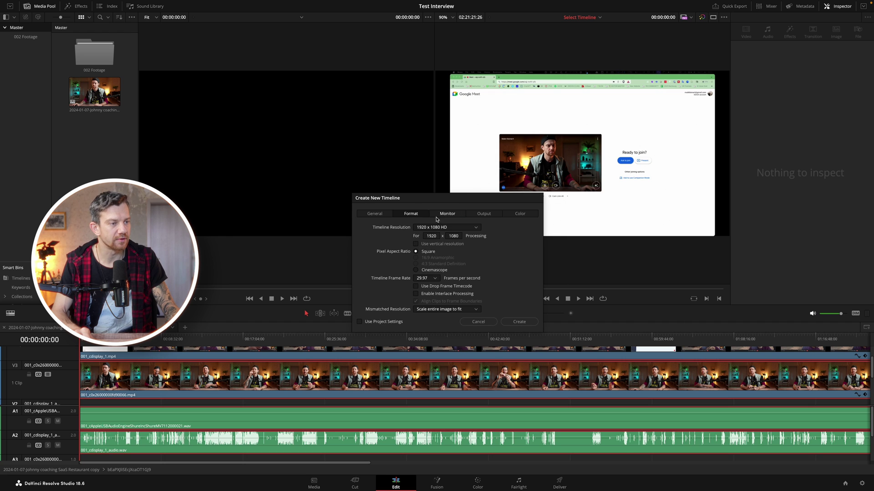
left_click(530, 324)
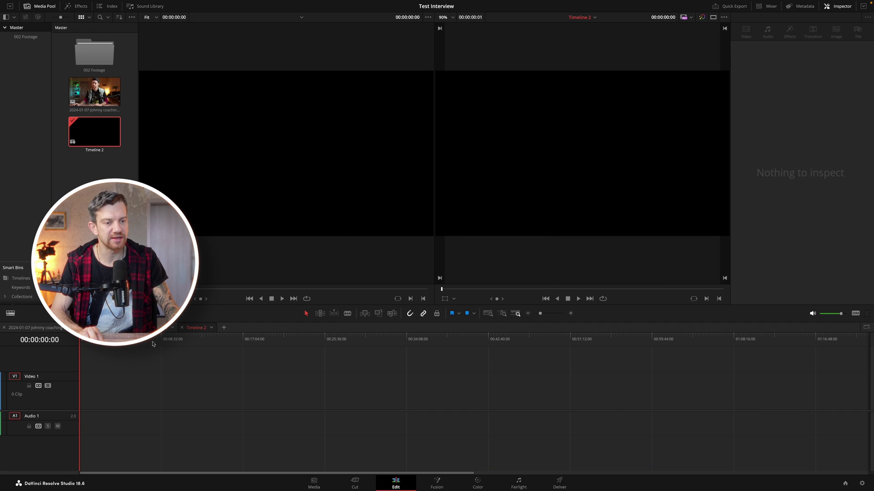
key("ctrl+v")
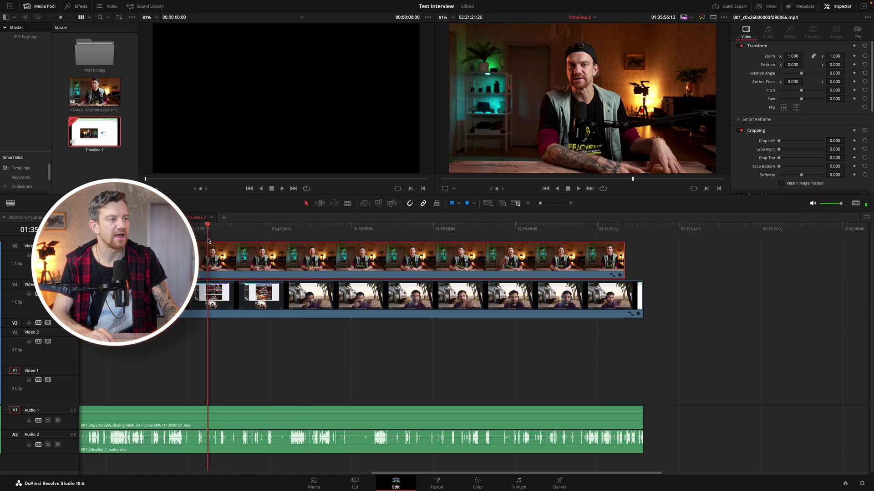
Place the camera clip on Video 5 above the display recording and switch to the single viewer
left_click_drag(208, 241, 218, 245)
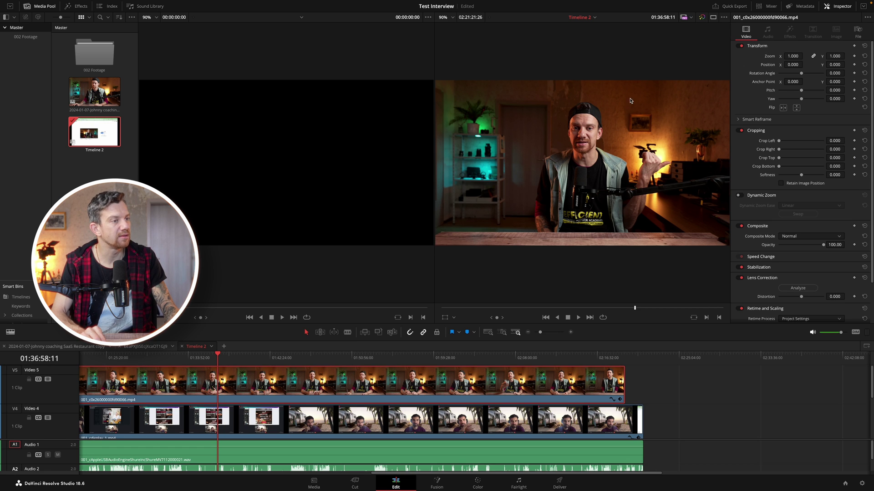
left_click(713, 18)
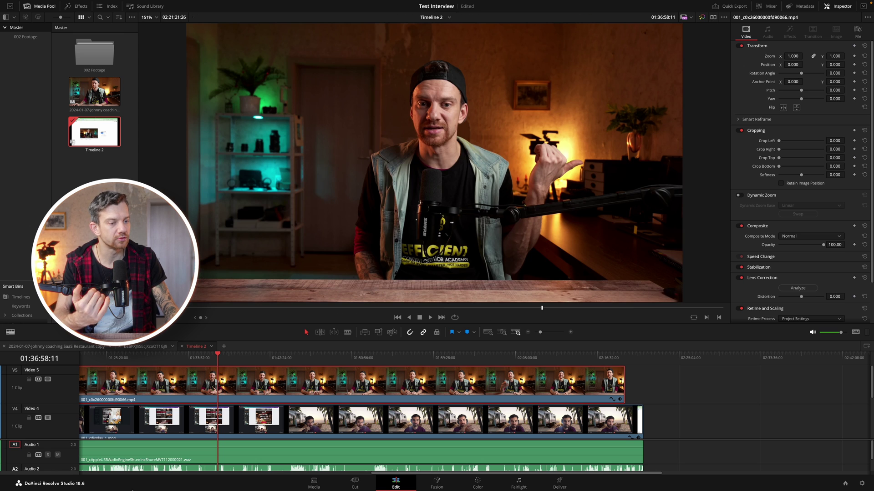
Find the ShapeCircleV2 effect by searching for "cir", apply it to the camera clip on Video 5, and save the project
left_click(78, 6)
left_click(119, 17)
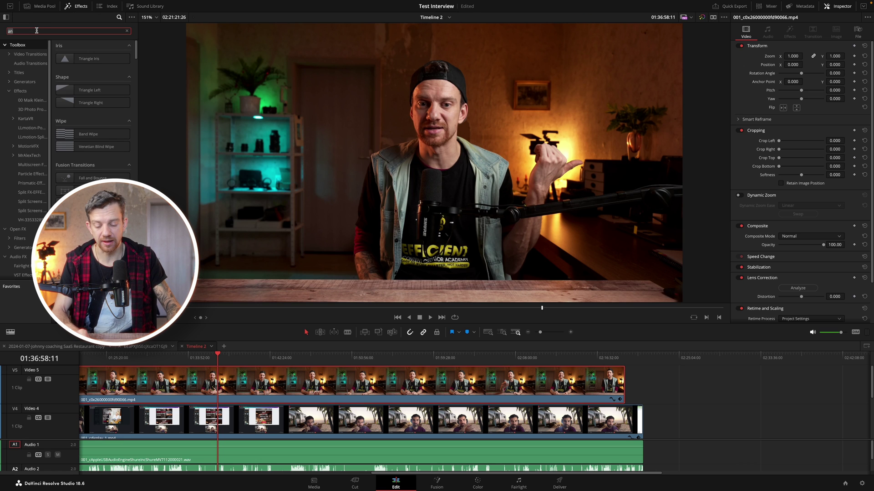
type("cic")
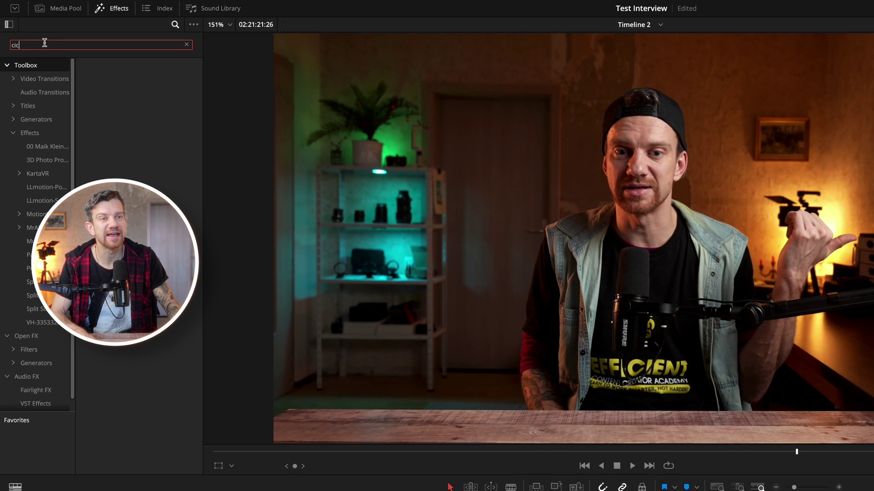
key("BackSpace")
type("r")
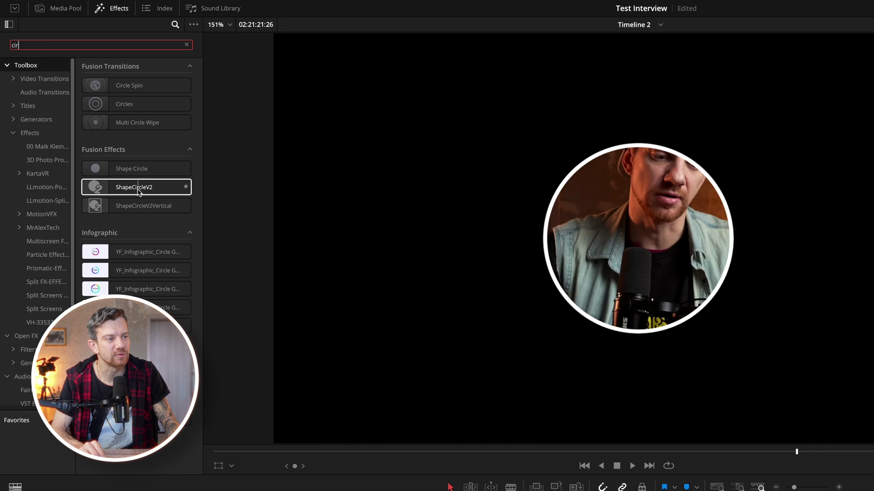
left_click_drag(138, 191, 325, 375)
key("ctrl+s")
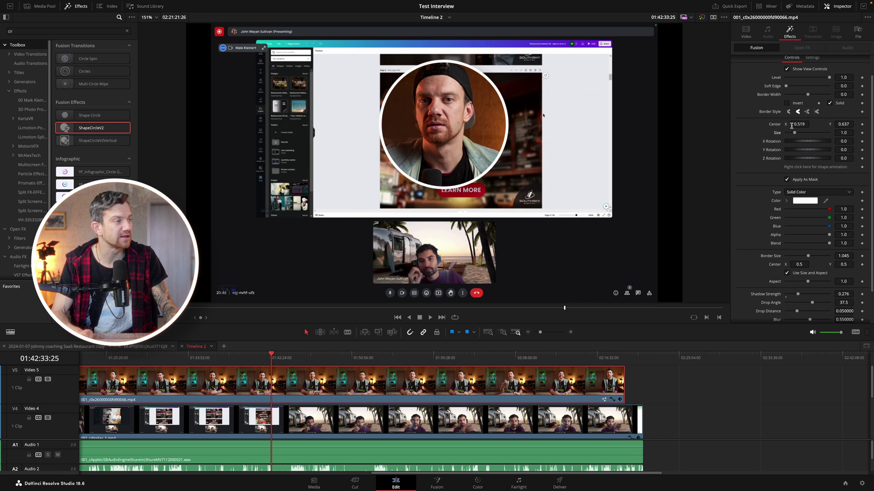
Set the circle mask's size to 0.709 and its center to X 0.153, Y 0.232
mouse_move(797, 125)
left_mouse_down()
mouse_move(805, 125)
mouse_move(647, 125)
left_mouse_up()
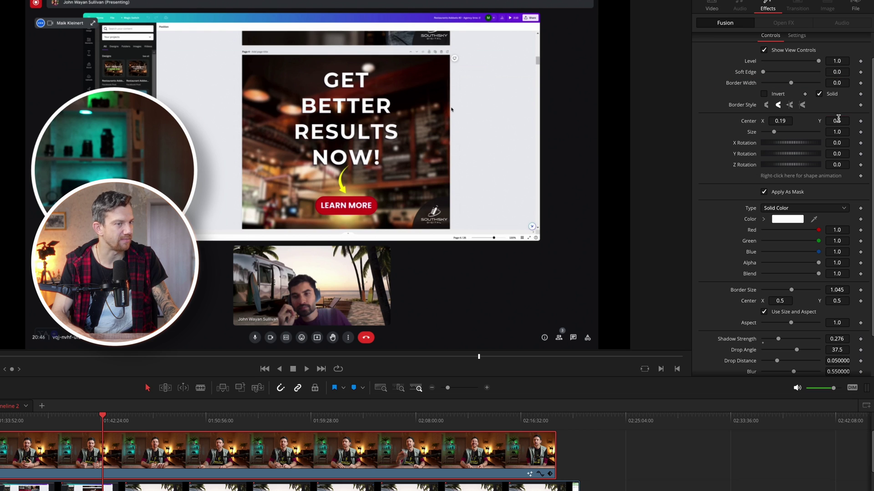
left_click_drag(838, 119, 772, 132)
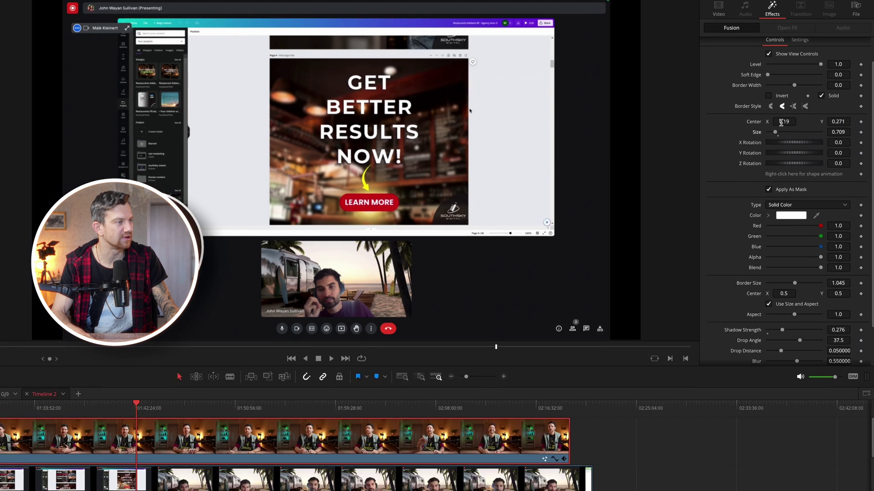
left_click_drag(782, 122, 765, 122)
left_click_drag(836, 121, 819, 122)
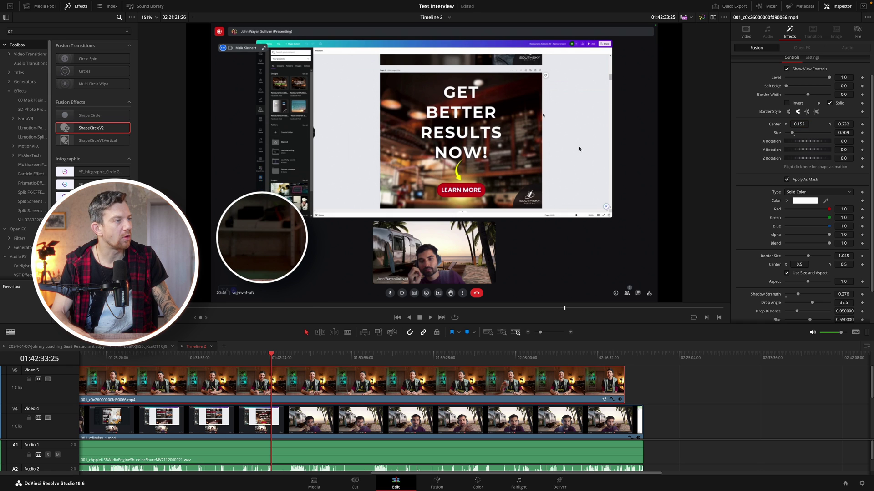
Frame the camera image inside the circle with zoom 0.560, a horizontal flip and position X -655, Y -359
left_click(746, 32)
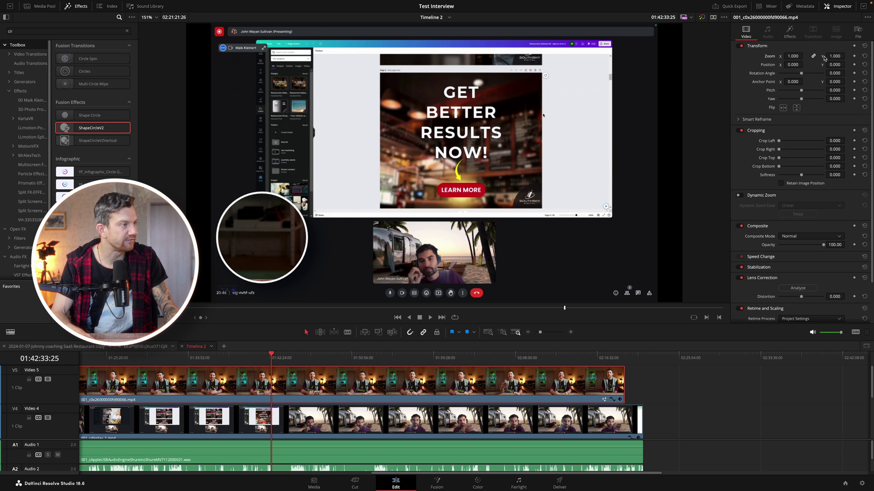
left_click_drag(837, 64, 728, 62)
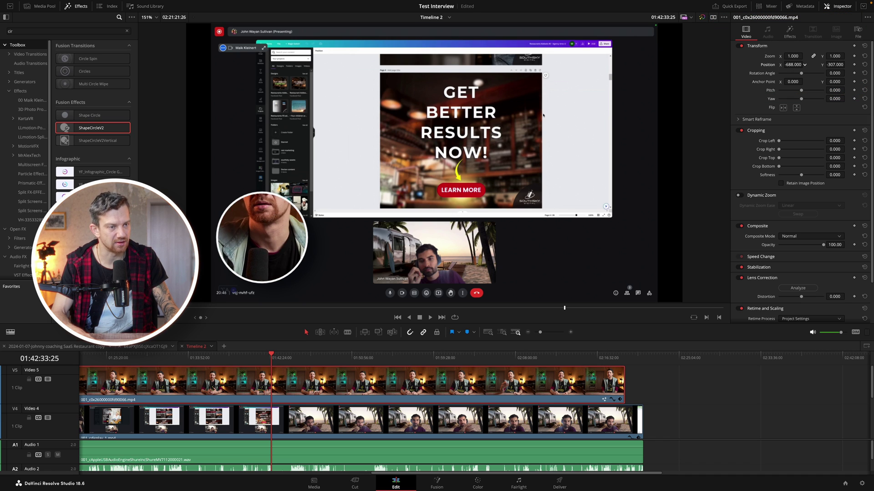
left_click_drag(804, 64, 763, 56)
left_click_drag(846, 64, 821, 64)
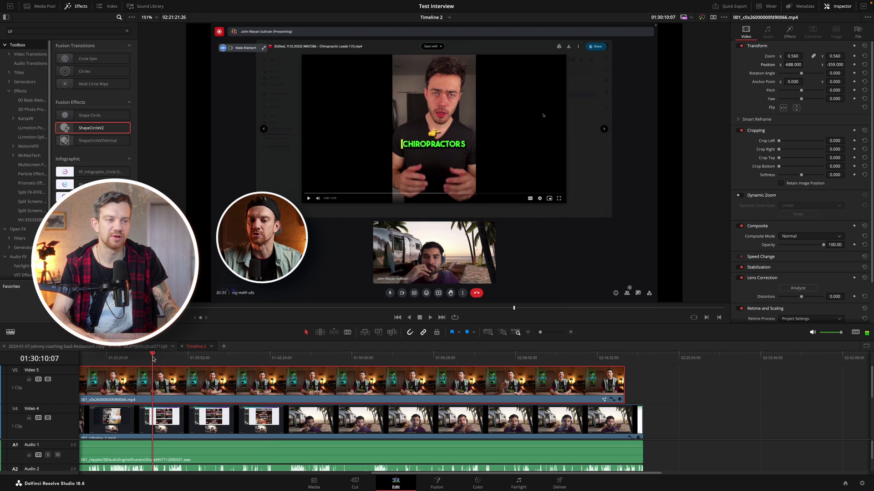
left_click(783, 108)
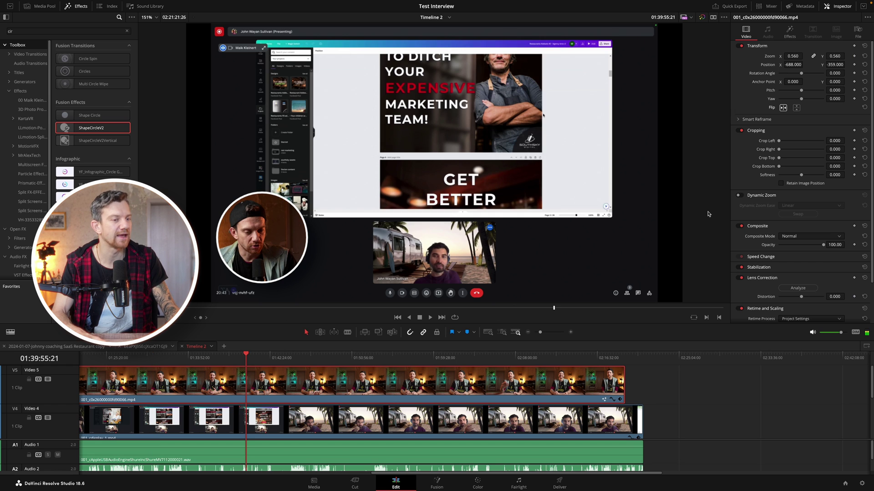
left_click_drag(793, 66, 808, 66)
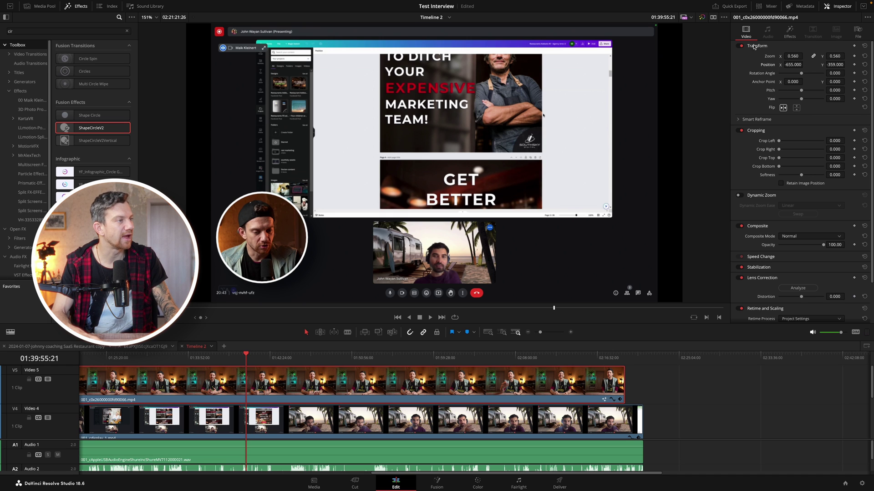
left_click(786, 31)
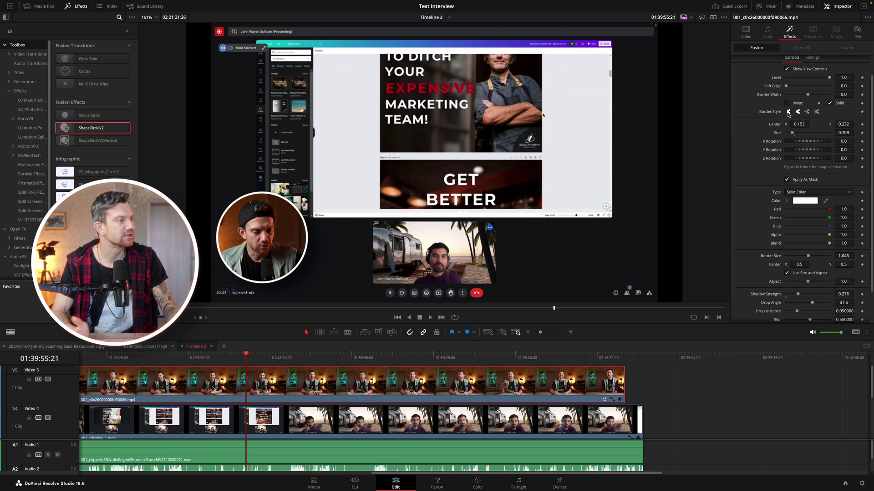
right_click(392, 383)
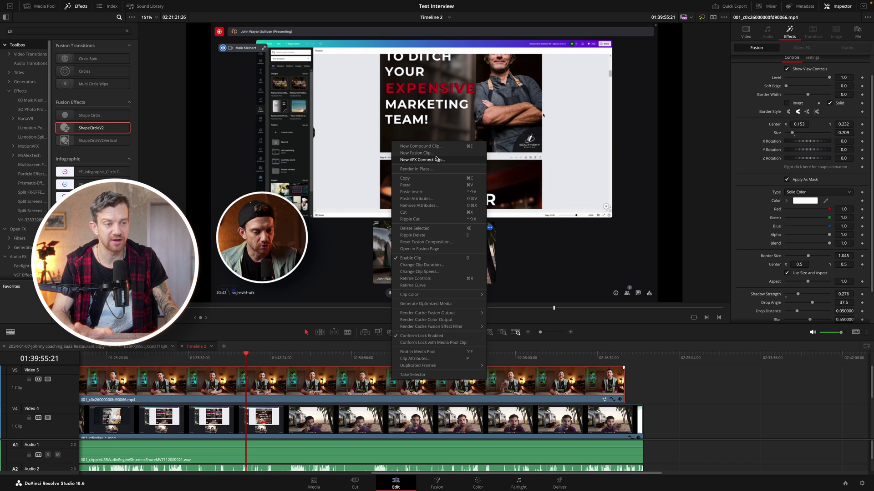
left_click(285, 240)
left_click(804, 201)
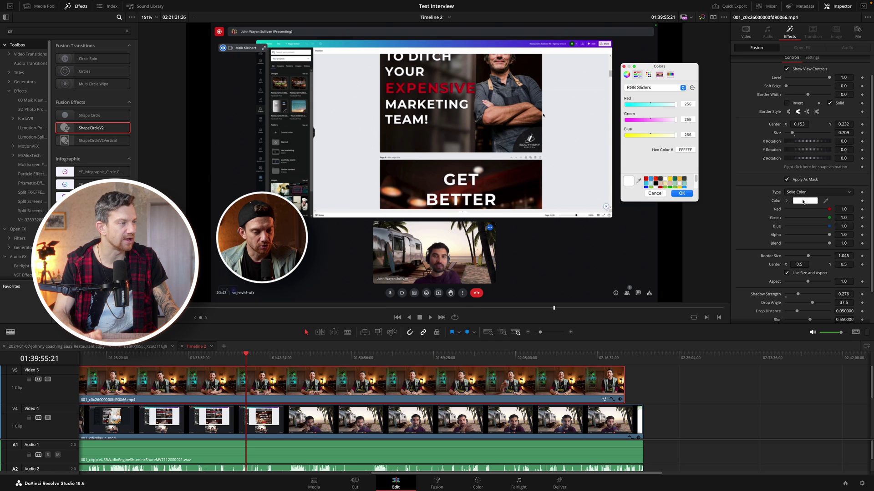
left_click(656, 194)
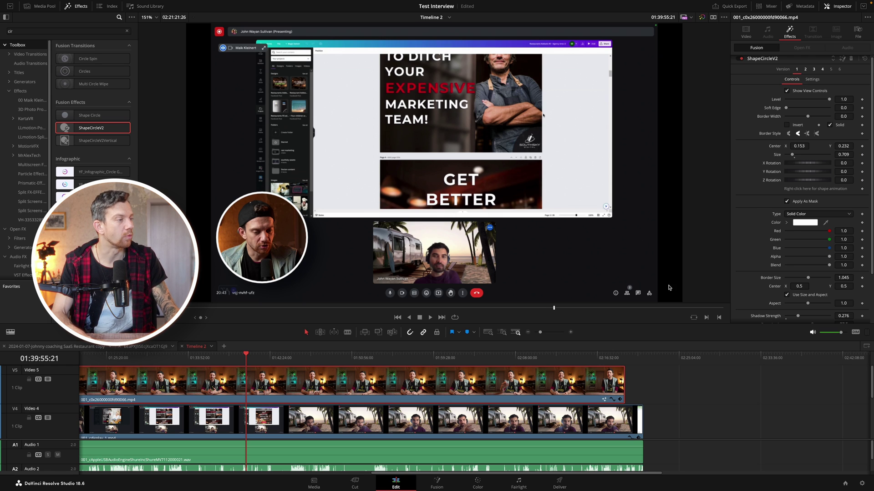
Try to turn the circular camera clip on Video 5 into a compound clip
right_click(272, 387)
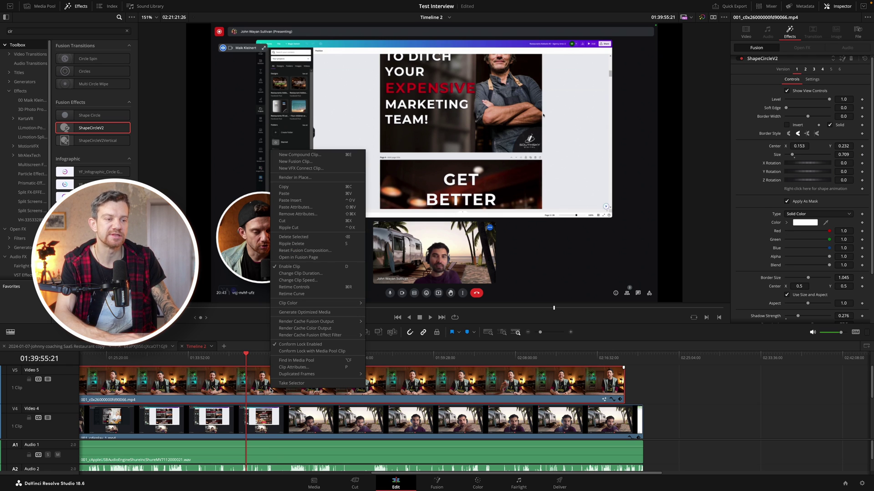
left_click(296, 155)
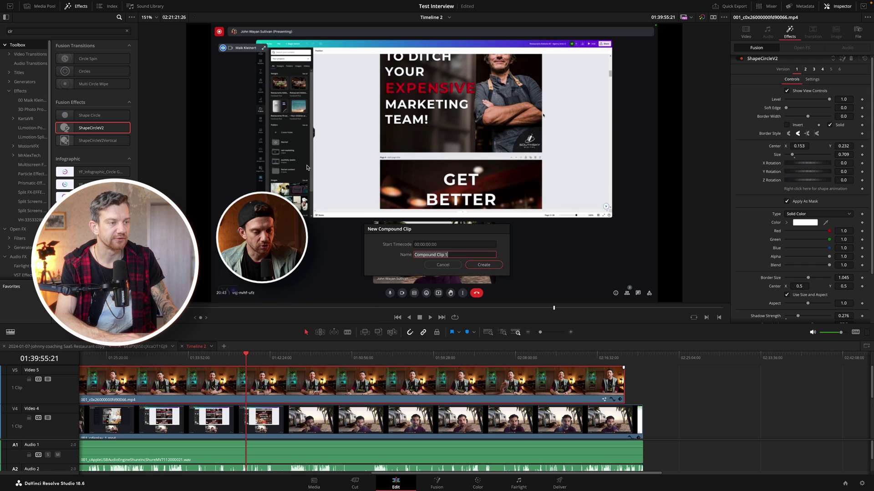
left_click(482, 255)
key("ctrl+z")
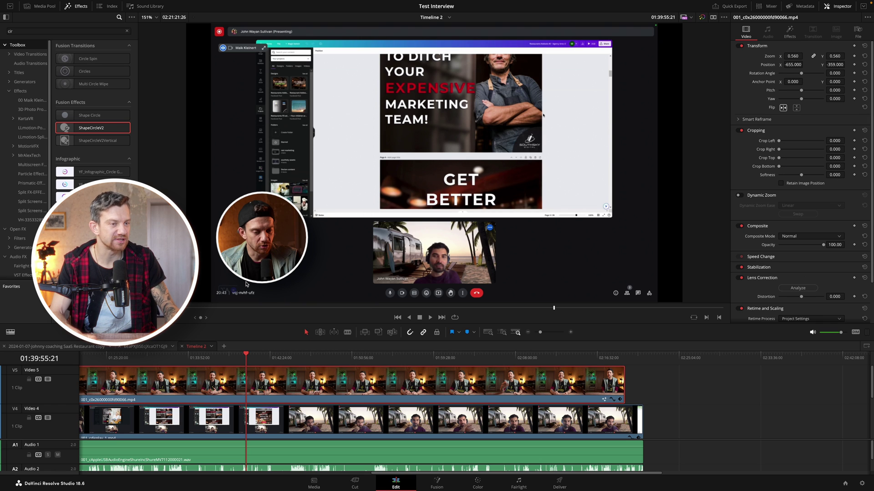
mouse_move(831, 64)
left_mouse_down()
mouse_move(846, 64)
mouse_move(828, 65)
left_mouse_up()
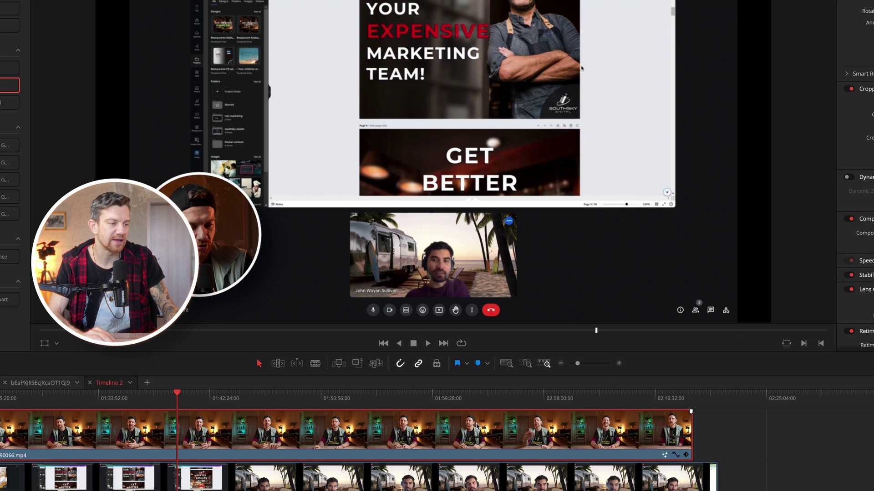
Make a compound clip from the circular camera clip on Video 5 and position it at X 76, Y 508
right_click(467, 379)
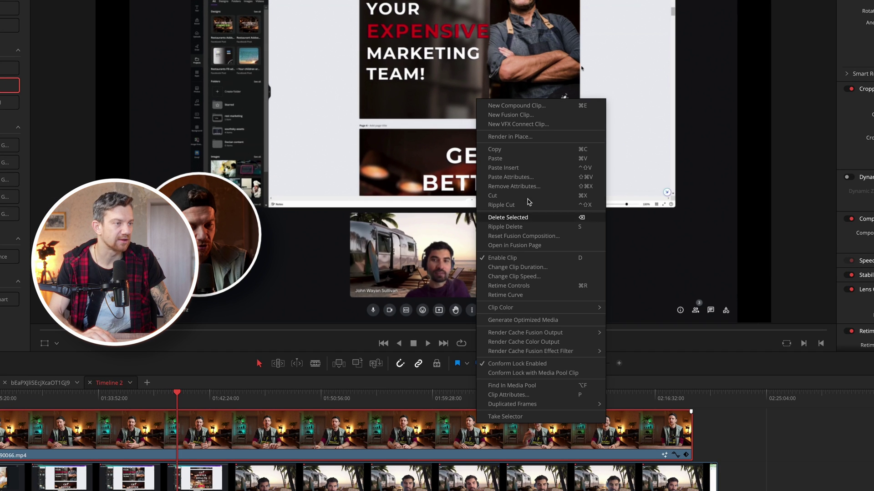
left_click(530, 108)
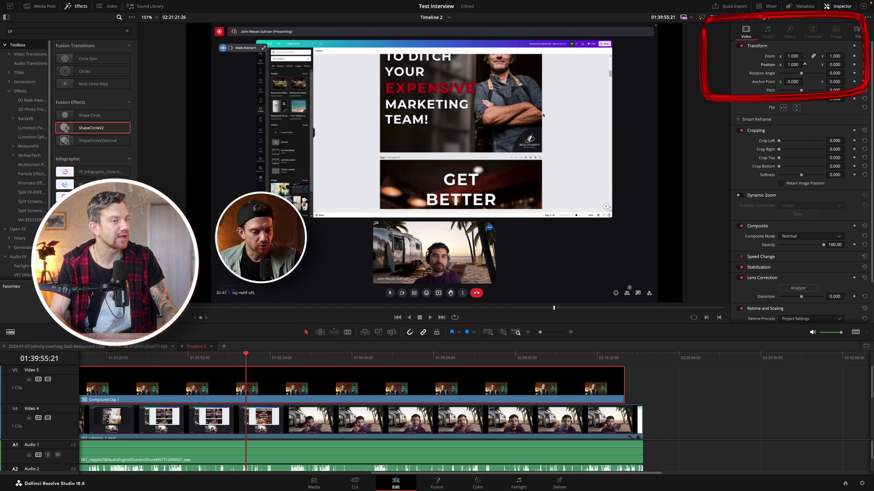
left_click_drag(791, 64, 794, 66)
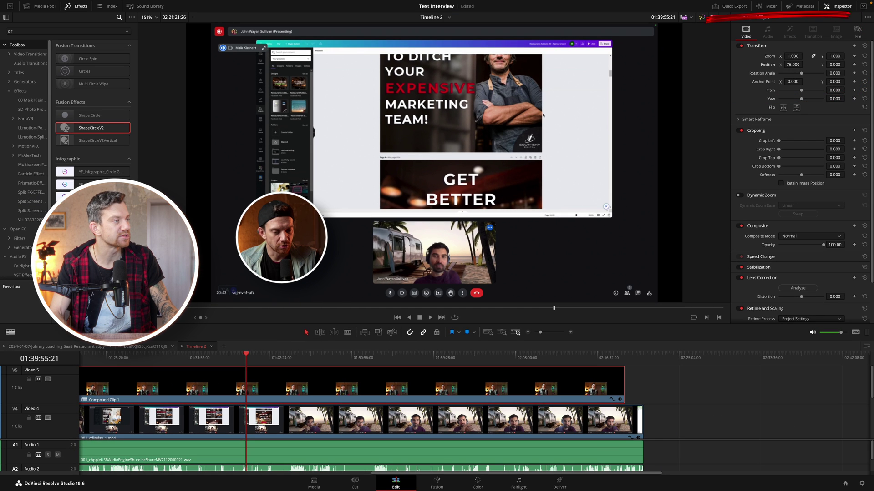
left_click(836, 65)
type("508")
key("Return")
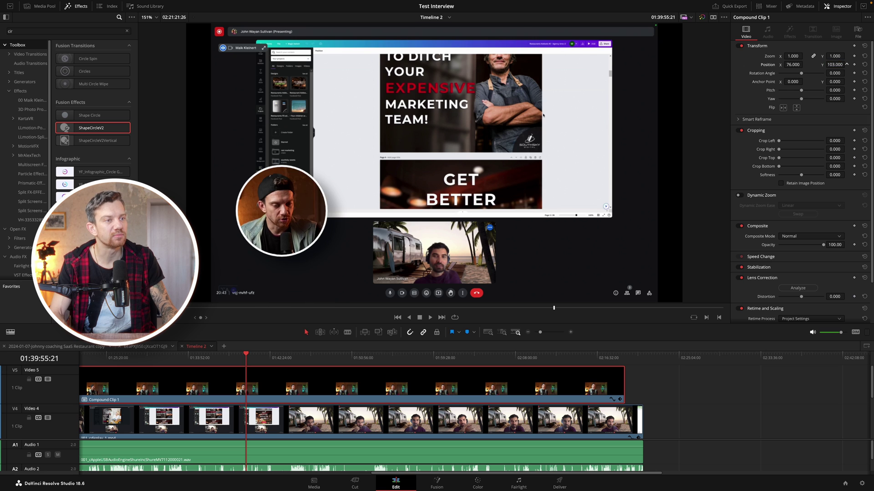
left_click_drag(214, 360, 420, 357)
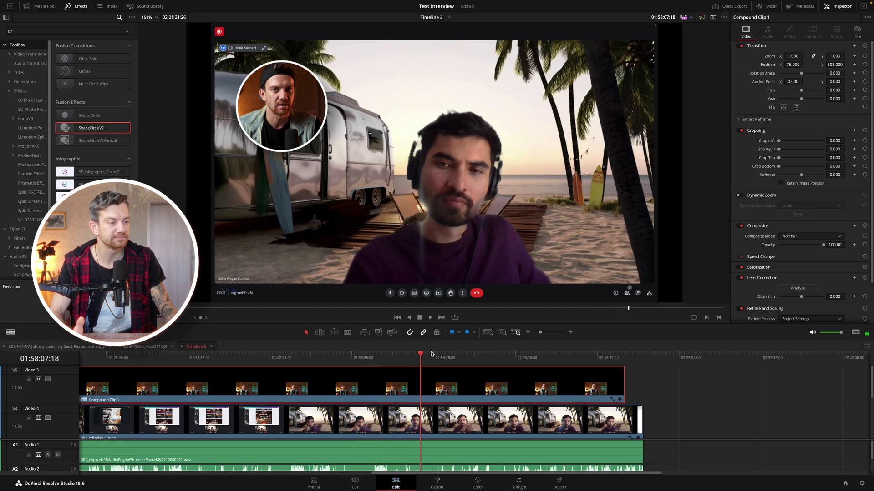
Inside the compound clip's timeline, set the camera clip's zoom to 0.330 and position to X -665, Y -293, then return to Timeline 2
right_click(412, 377)
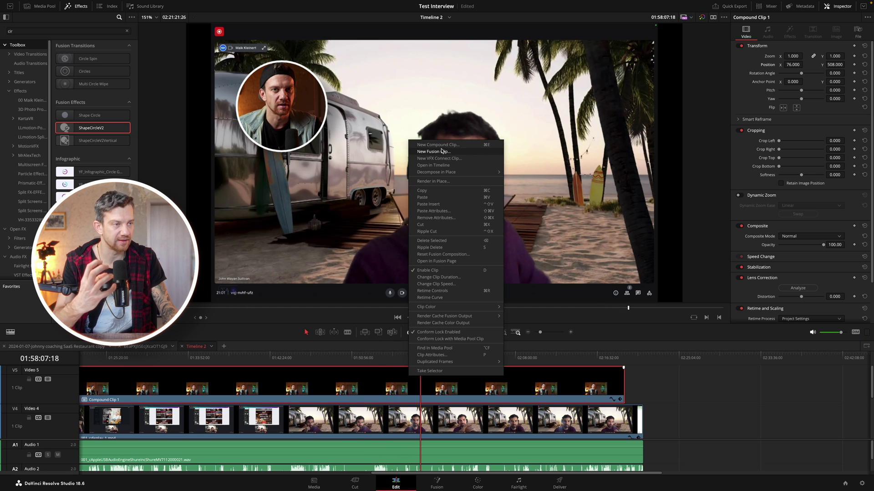
left_click(434, 166)
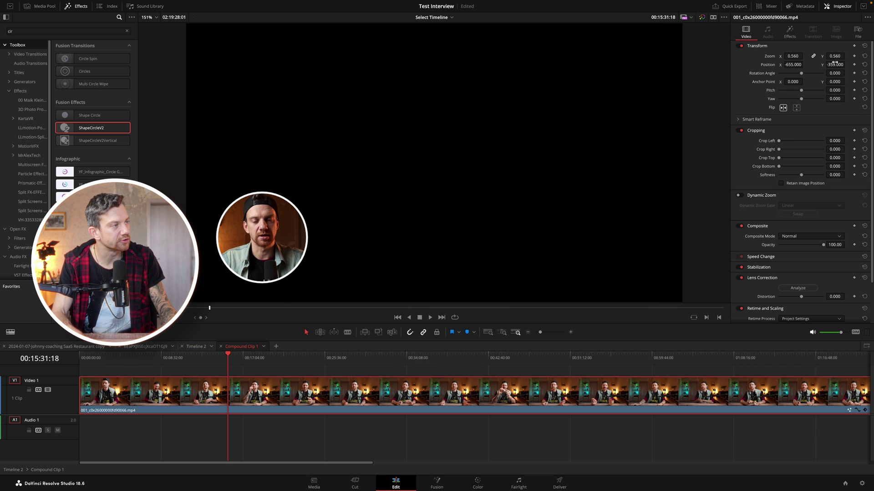
left_click_drag(847, 64, 799, 56)
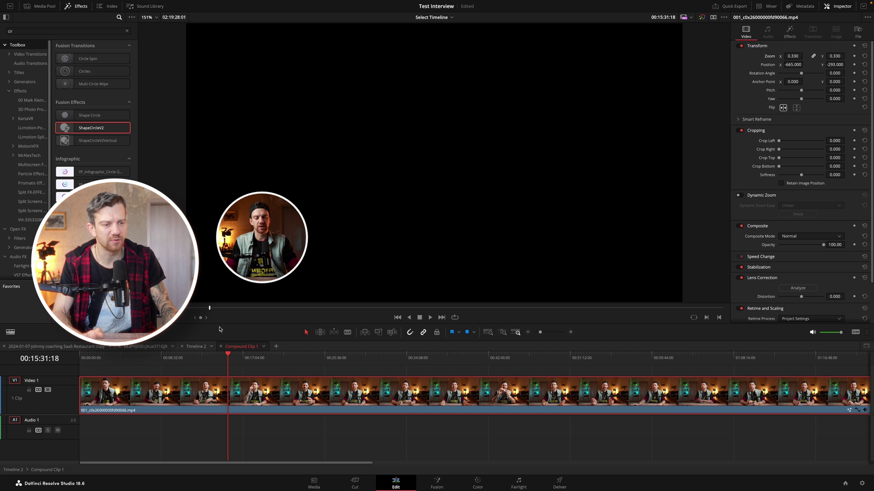
left_click(196, 346)
left_click_drag(267, 358, 335, 366)
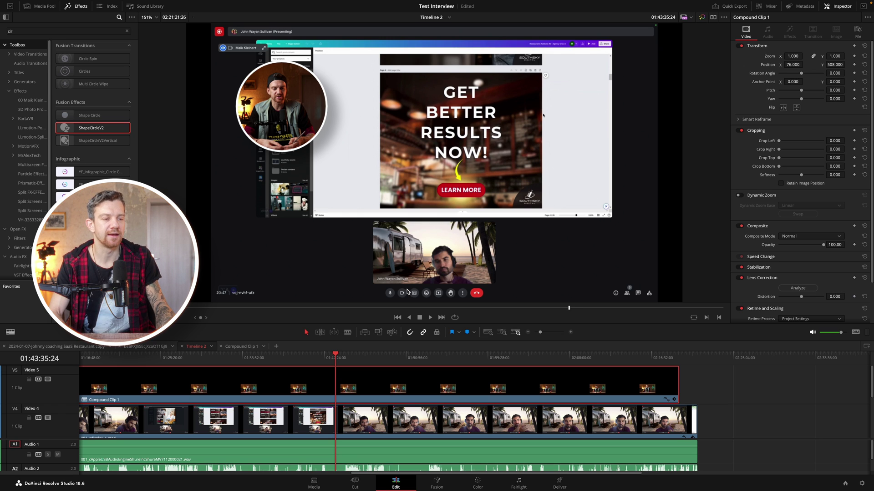
left_click(325, 411)
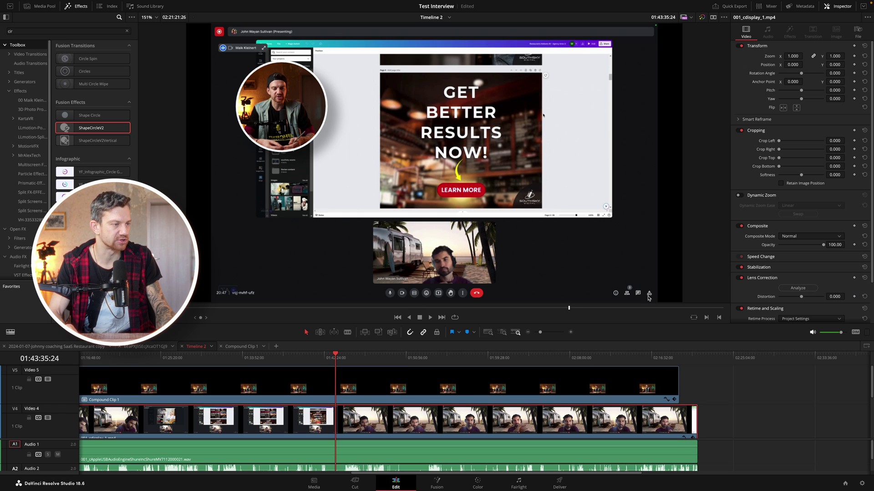
left_click(406, 400)
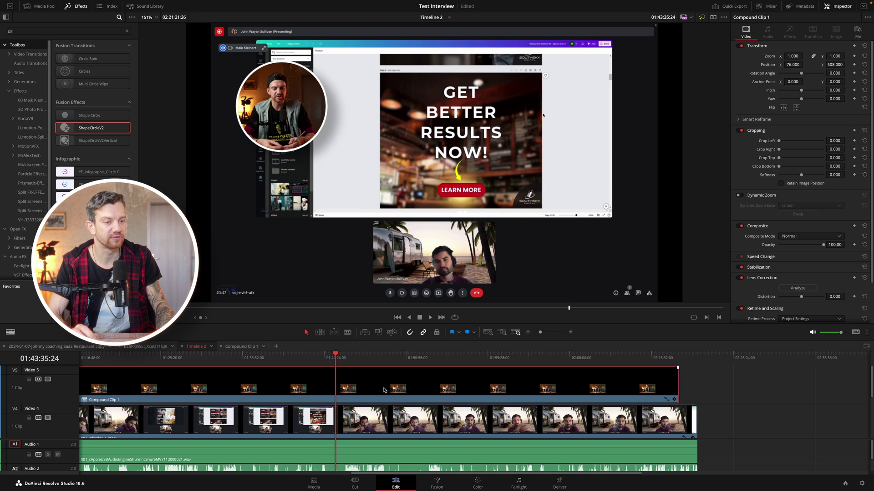
left_click(150, 347)
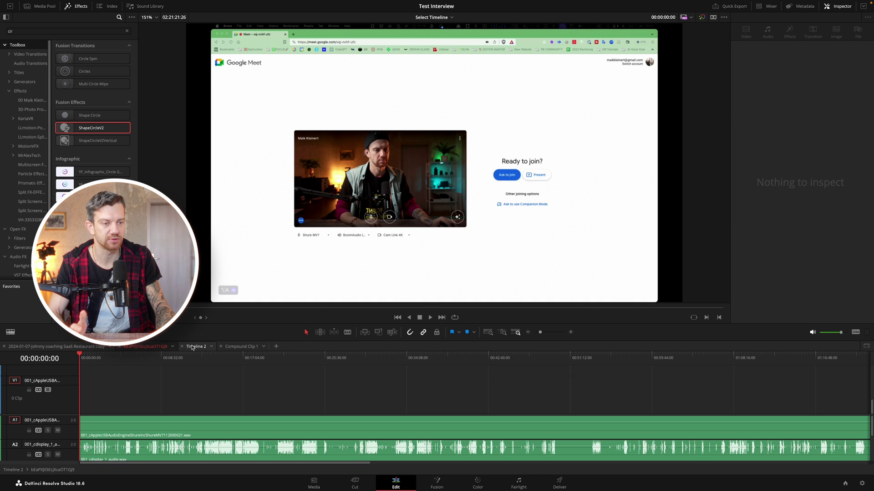
left_click(193, 347)
scroll(364, 396, "up", 3)
Crop the left side of the 001_cdisplay_1.mp4 clip on Video 4 and shift it horizontally to position X 265
left_click(364, 407)
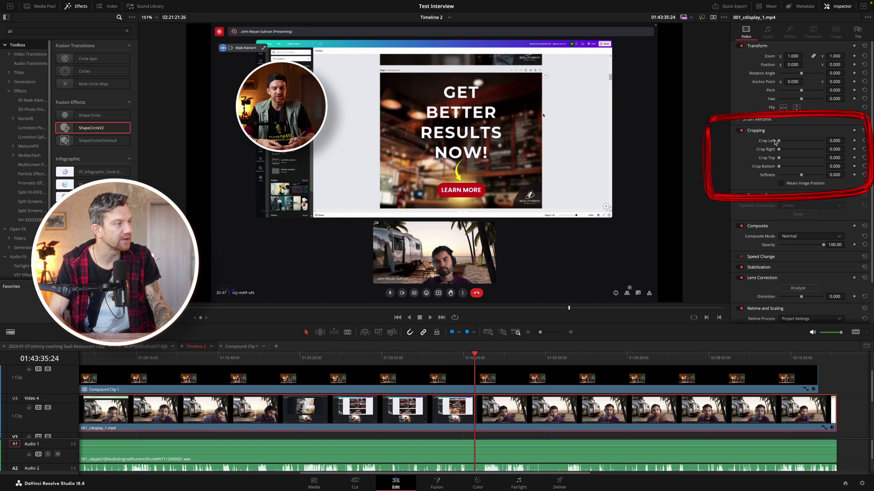
left_click_drag(780, 142, 801, 142)
mouse_move(793, 65)
left_mouse_down()
mouse_move(805, 65)
mouse_move(795, 66)
left_mouse_up()
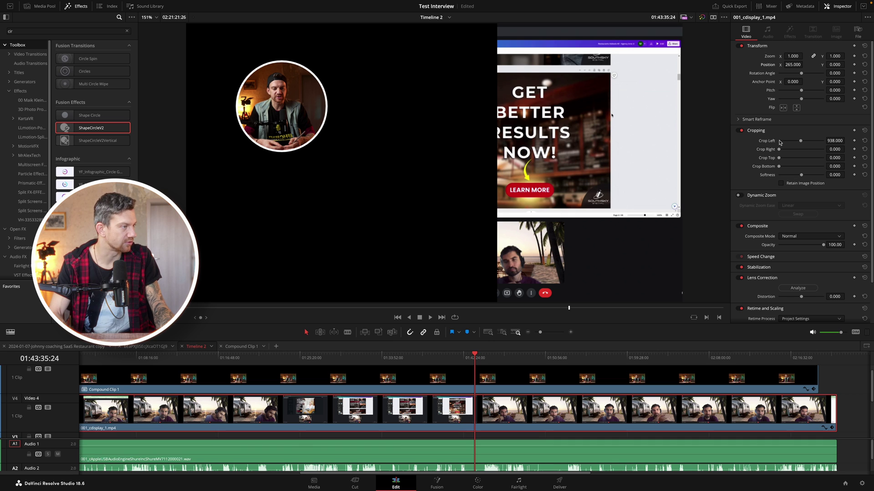
left_click_drag(803, 141, 794, 142)
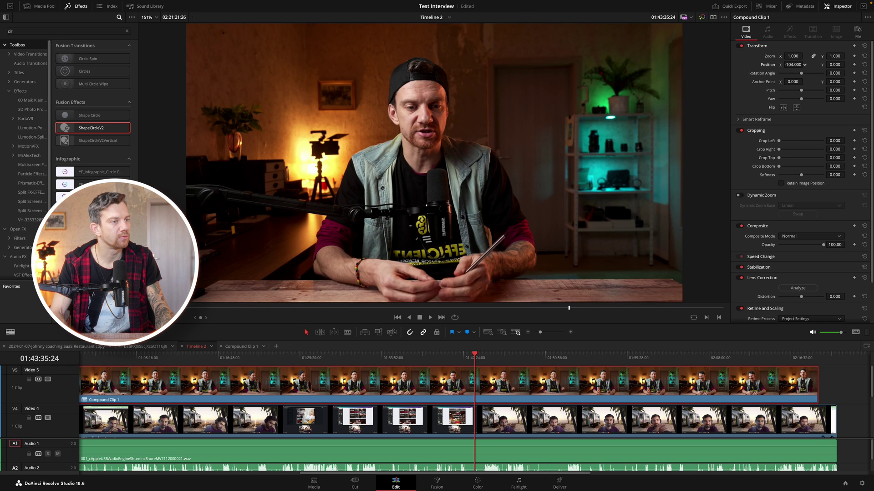
Shift the camera compound clip on Video 5 to position X -426 and crop its right side by 542.300
left_click_drag(794, 64, 780, 64)
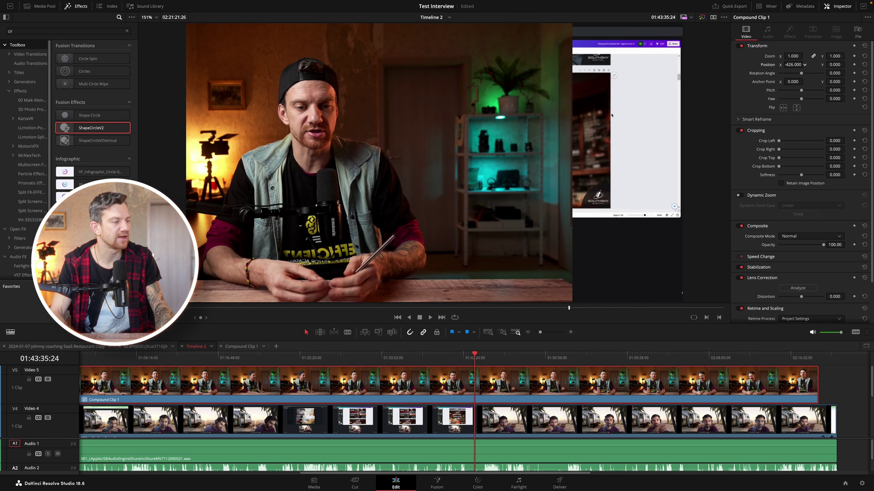
left_click_drag(779, 150, 791, 151)
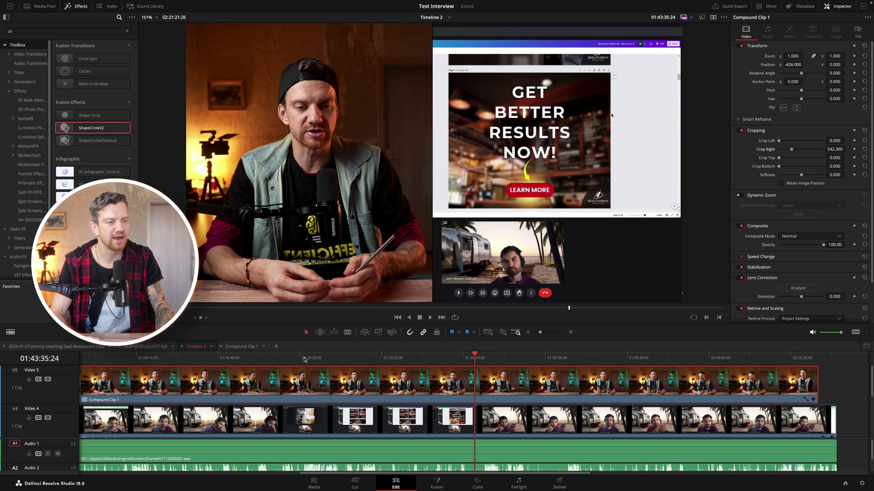
left_click_drag(305, 360, 541, 368)
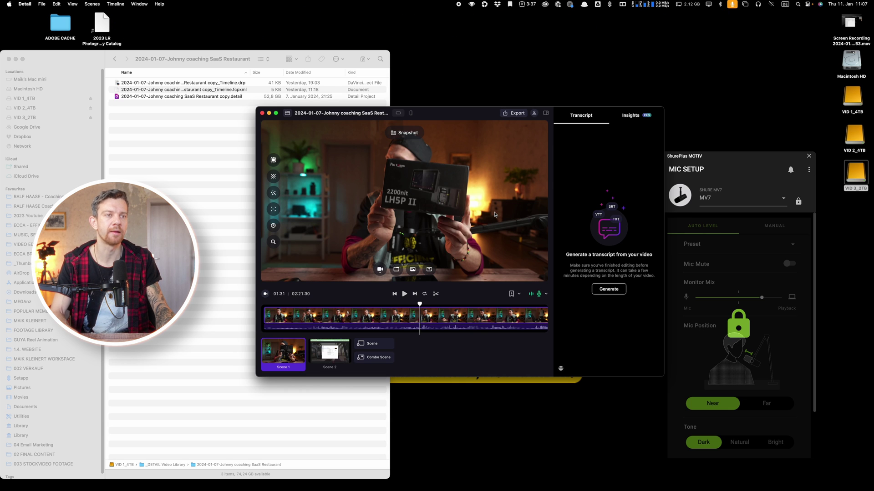
Switch to Detail and add a new empty scene and a combo scene to the recording project
left_click(411, 114)
left_click(401, 114)
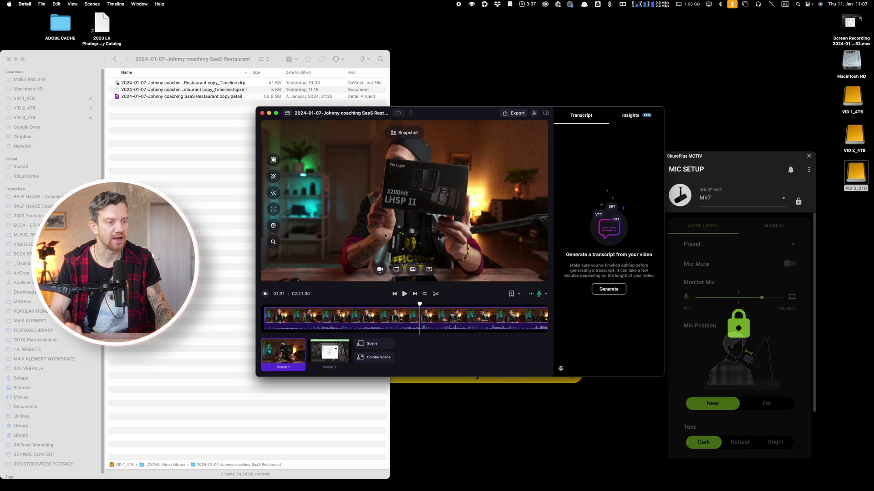
left_click(372, 344)
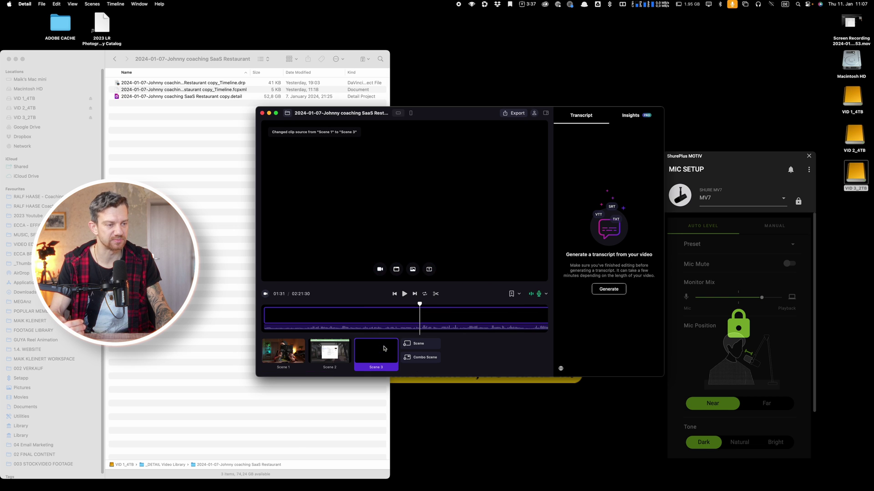
left_click(424, 357)
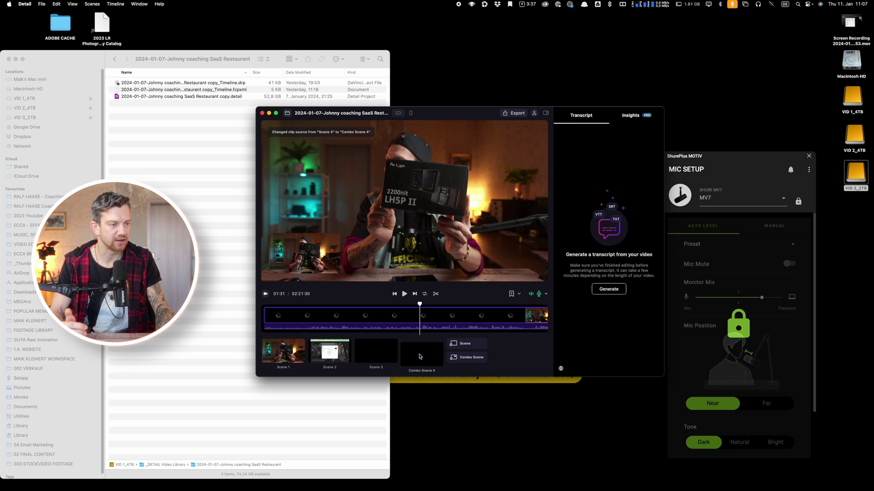
Set the combo scene's layout to two equal side-by-side halves
left_click(411, 269)
left_click(404, 213)
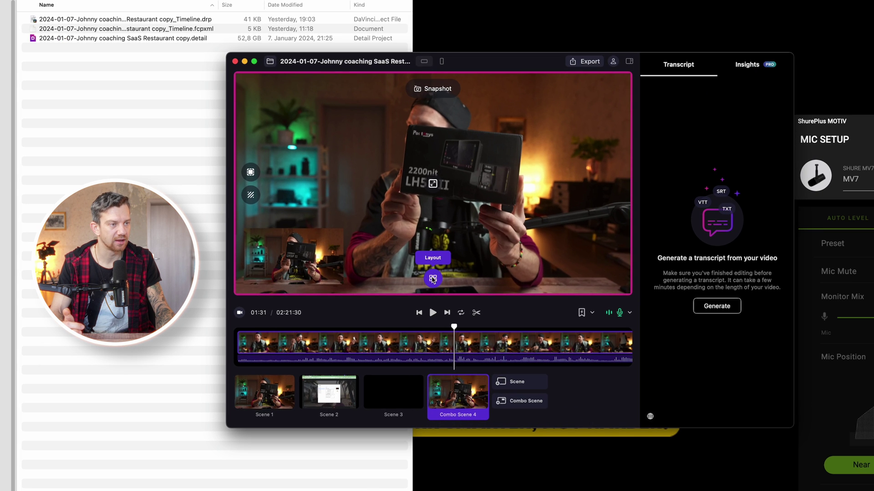
left_click(433, 279)
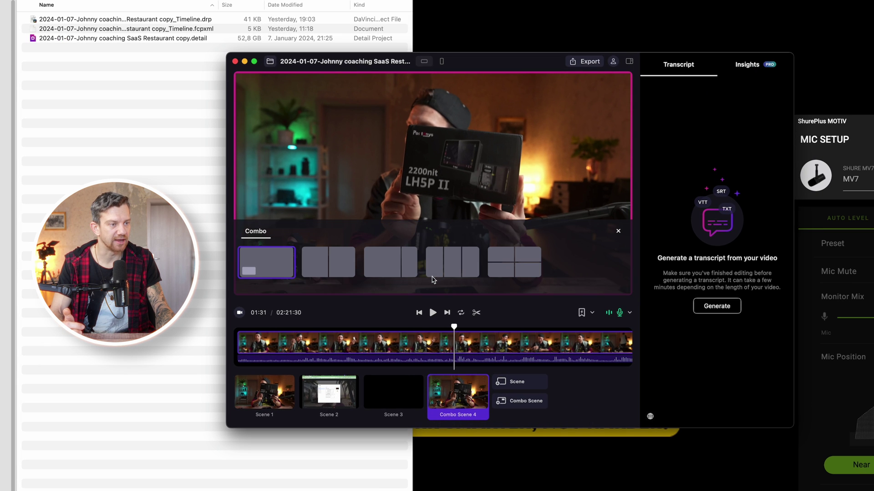
left_click(347, 266)
left_click(522, 212)
left_click(522, 211)
left_click(488, 259)
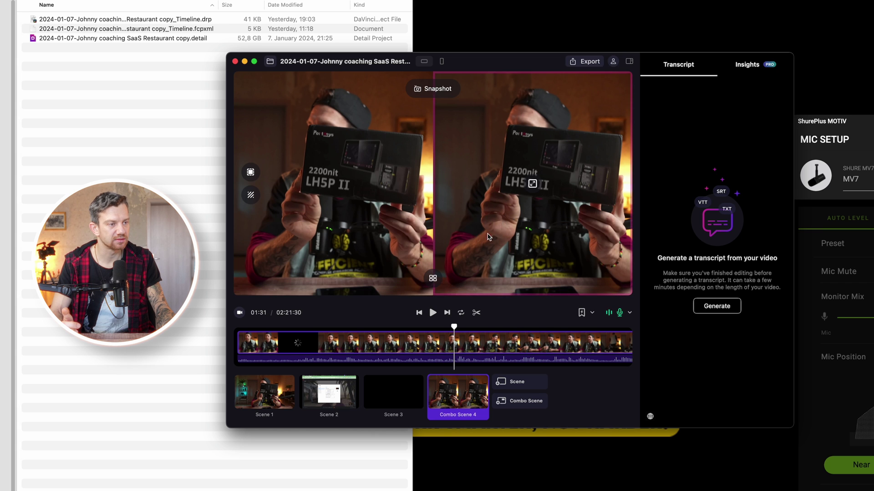
Fill the right half of the combo scene with the existing scene that shows the screen recording
left_click(488, 236)
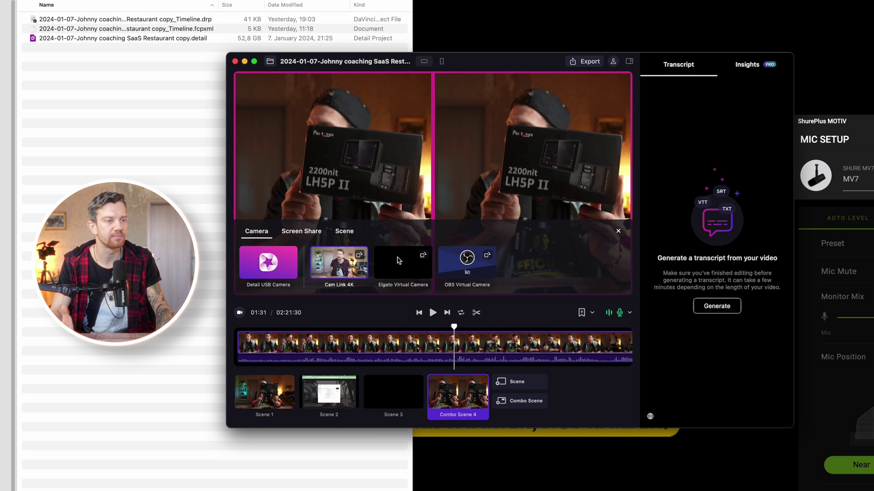
left_click(316, 231)
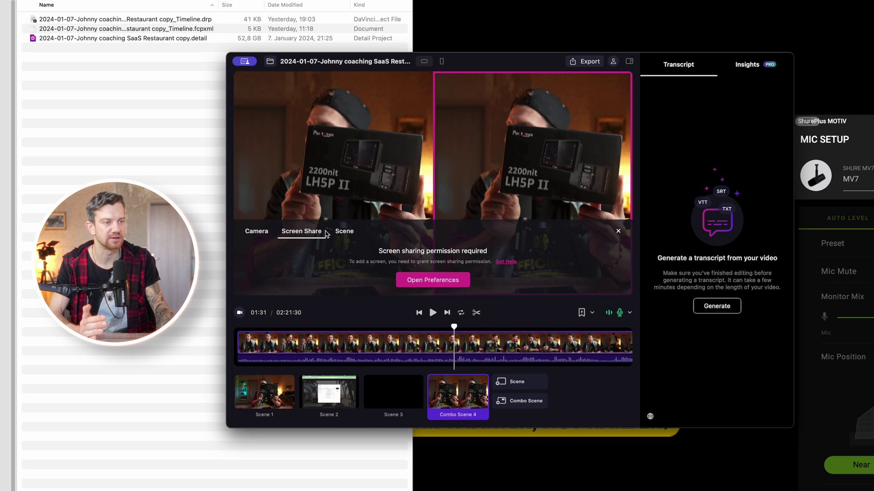
left_click(343, 231)
left_click(334, 258)
left_click(542, 167)
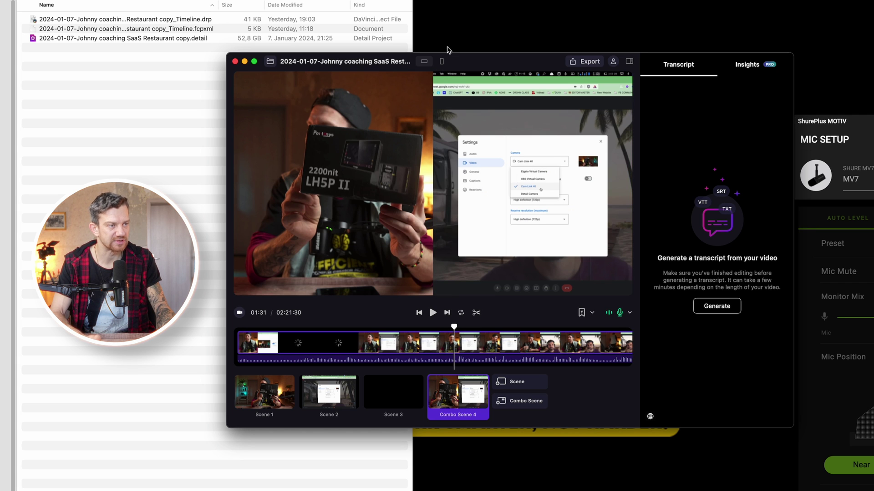
Change the recording to the vertical format and select the screen recording in the lower half of the combo scene
left_click(441, 61)
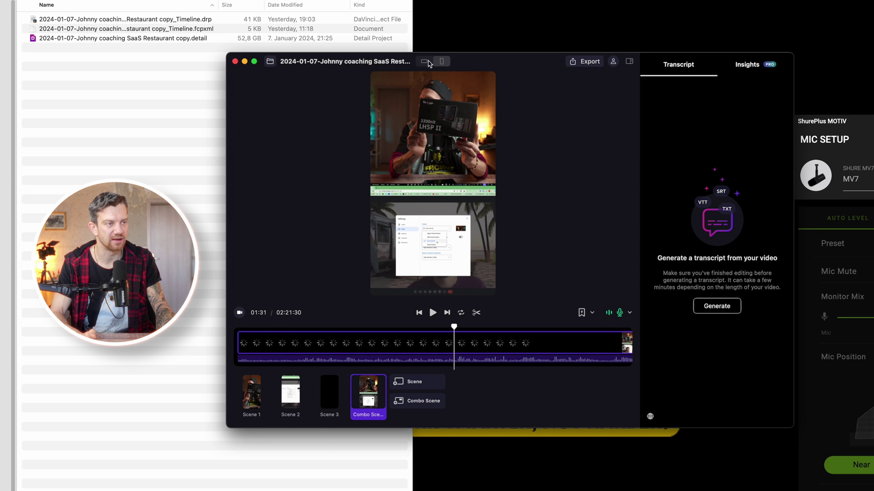
left_click(424, 61)
left_click(441, 61)
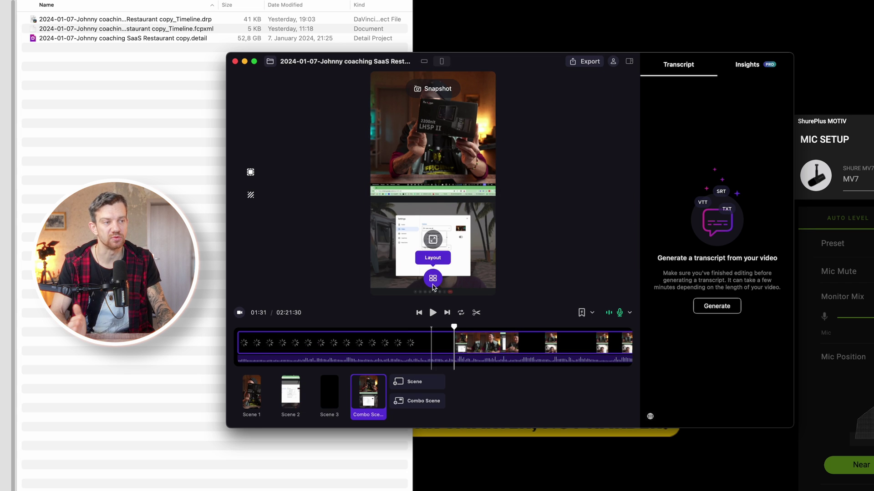
left_click(436, 220)
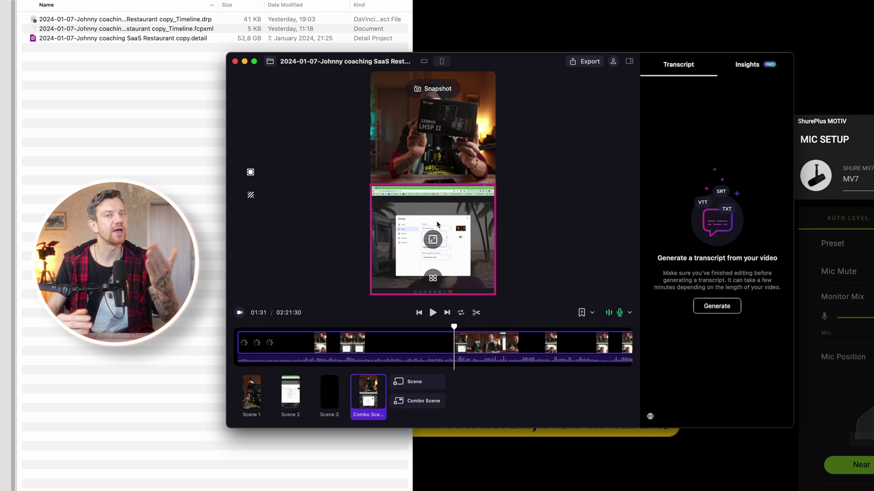